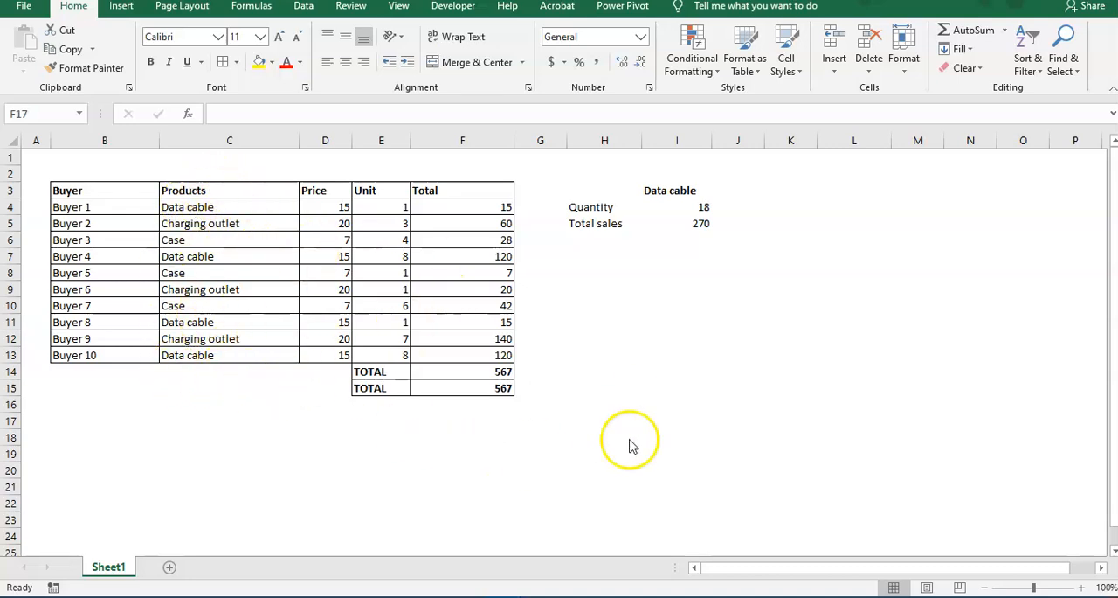
# Examine the buyer table's rows, singling out the four Data cable purchases in rows 4, 7, 11 and 13.
pyautogui.click(353, 312)
pyautogui.click(144, 224)
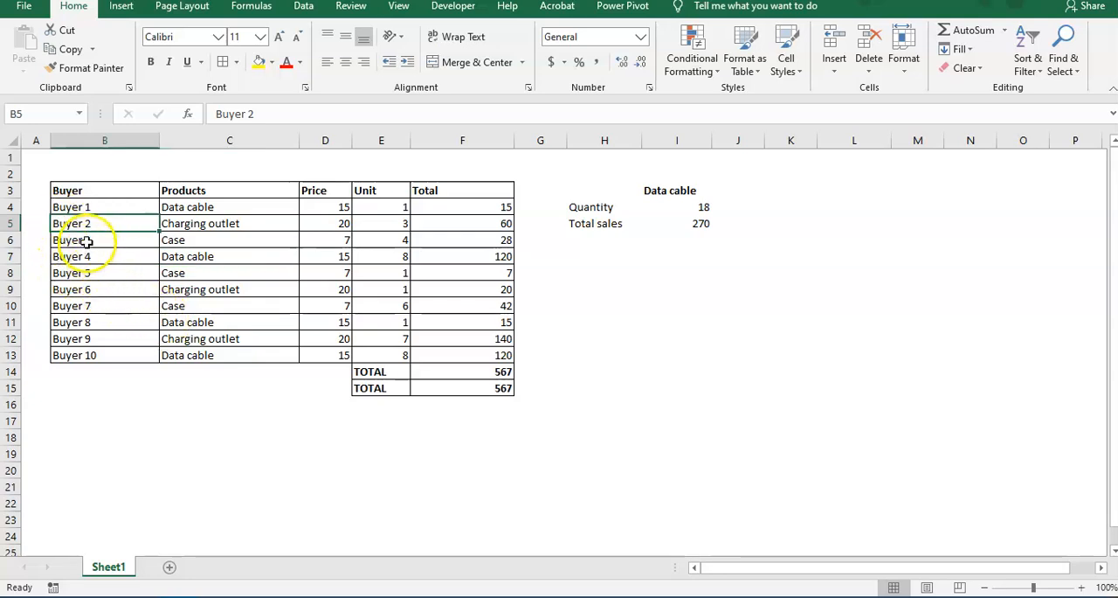
pyautogui.moveTo(90, 239); pyautogui.dragTo(497, 241)
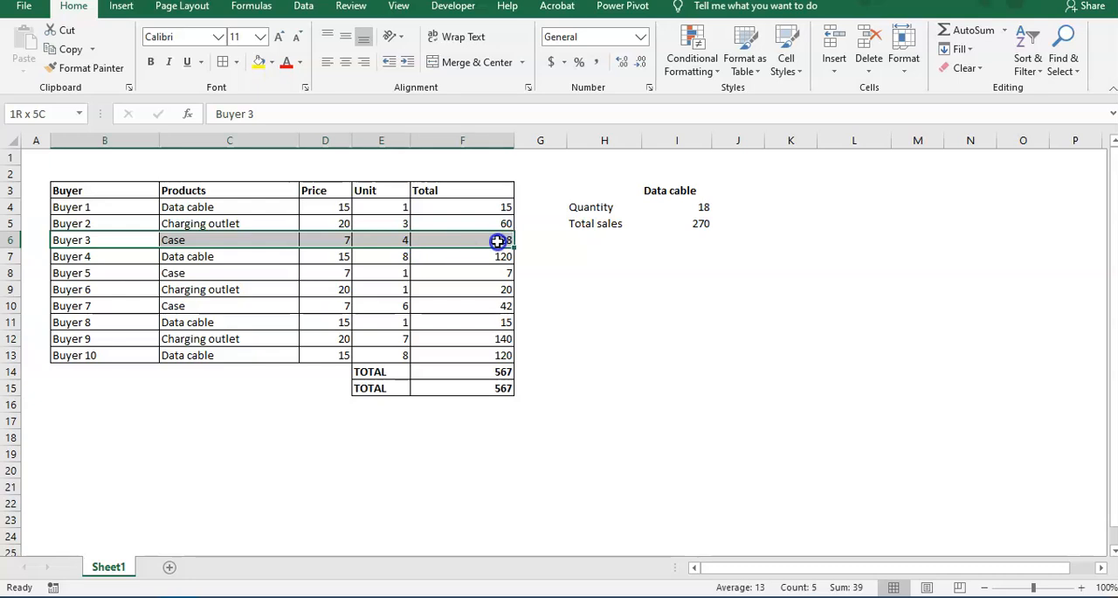
pyautogui.click(80, 274)
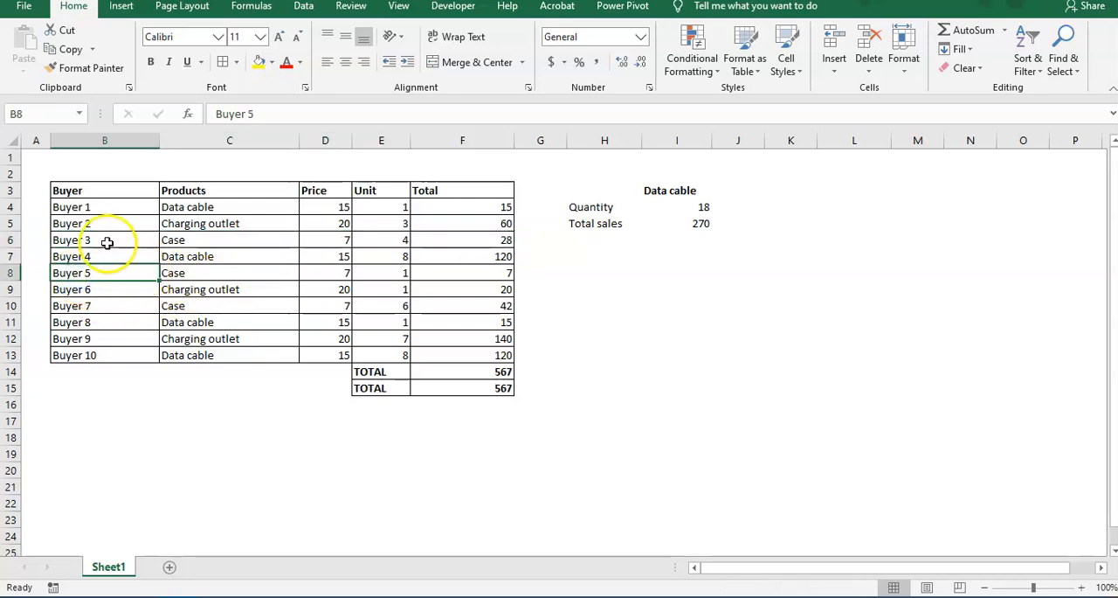
pyautogui.moveTo(77, 209); pyautogui.dragTo(422, 207)
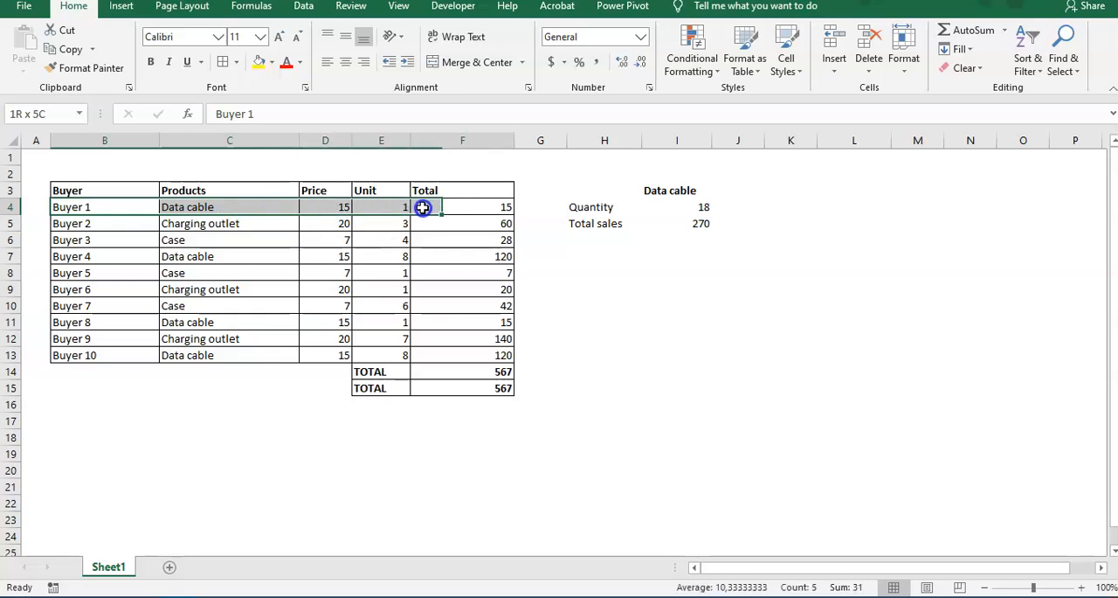
pyautogui.moveTo(122, 258); pyautogui.dragTo(473, 254)
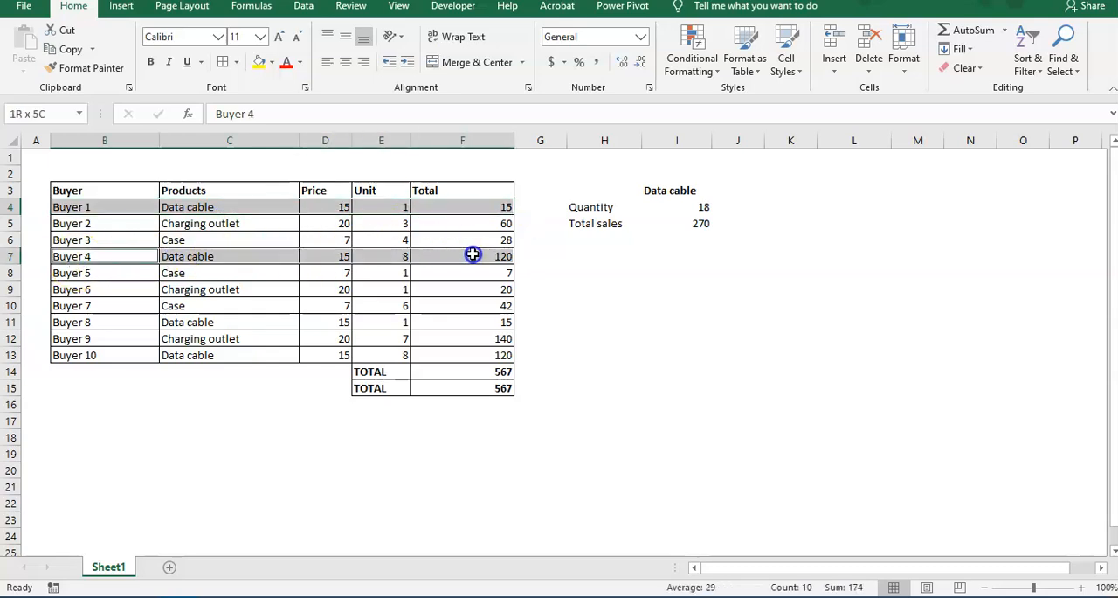
pyautogui.moveTo(83, 325); pyautogui.dragTo(418, 325)
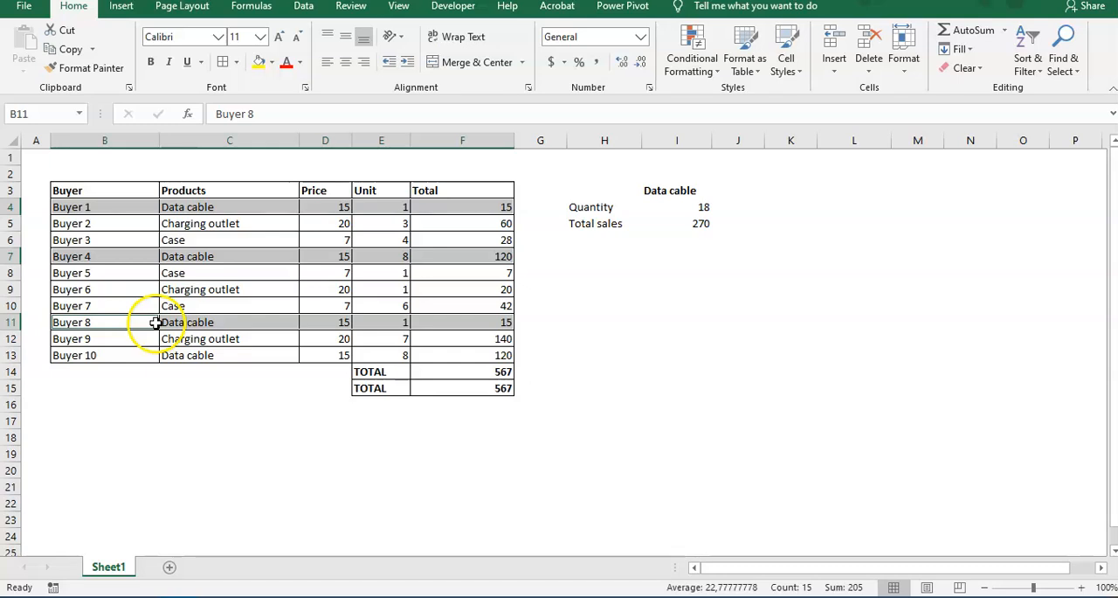
pyautogui.moveTo(106, 359); pyautogui.dragTo(482, 357)
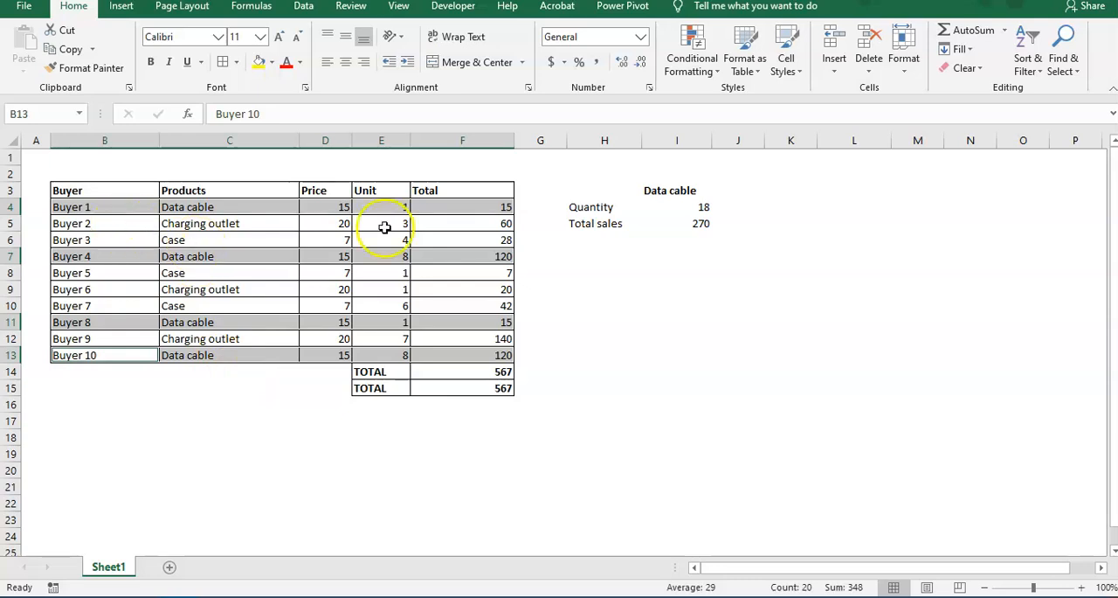
pyautogui.click(312, 476)
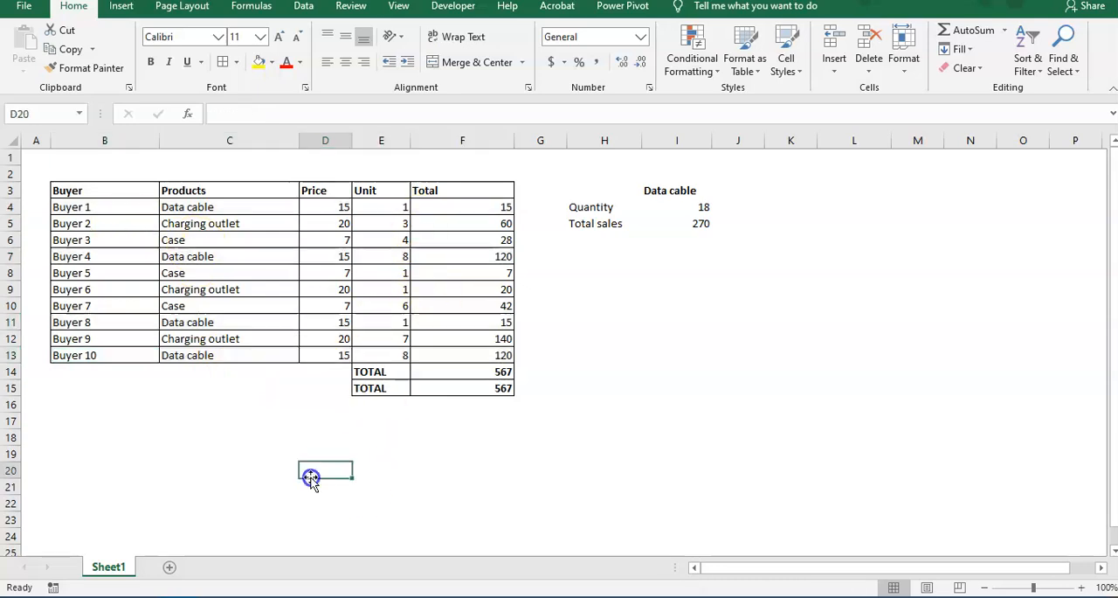
# Fill the four Data cable rows, for Buyers 1, 4, 8 and 10, with yellow from column B to F.
pyautogui.click(130, 228)
pyautogui.click(124, 210)
pyautogui.moveTo(124, 210); pyautogui.dragTo(460, 206)
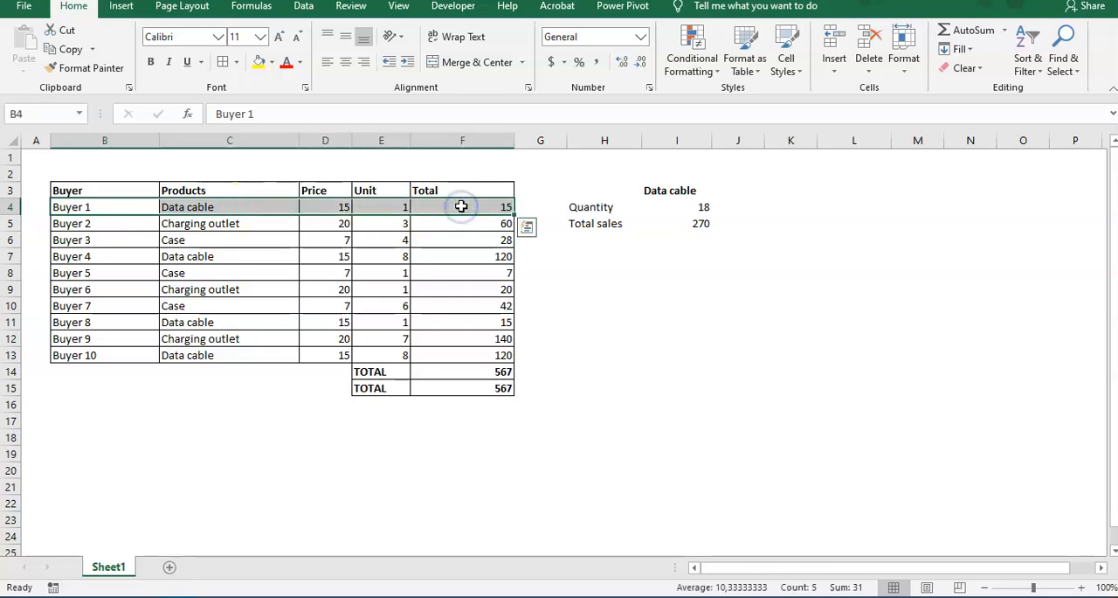
pyautogui.moveTo(95, 256); pyautogui.dragTo(486, 261)
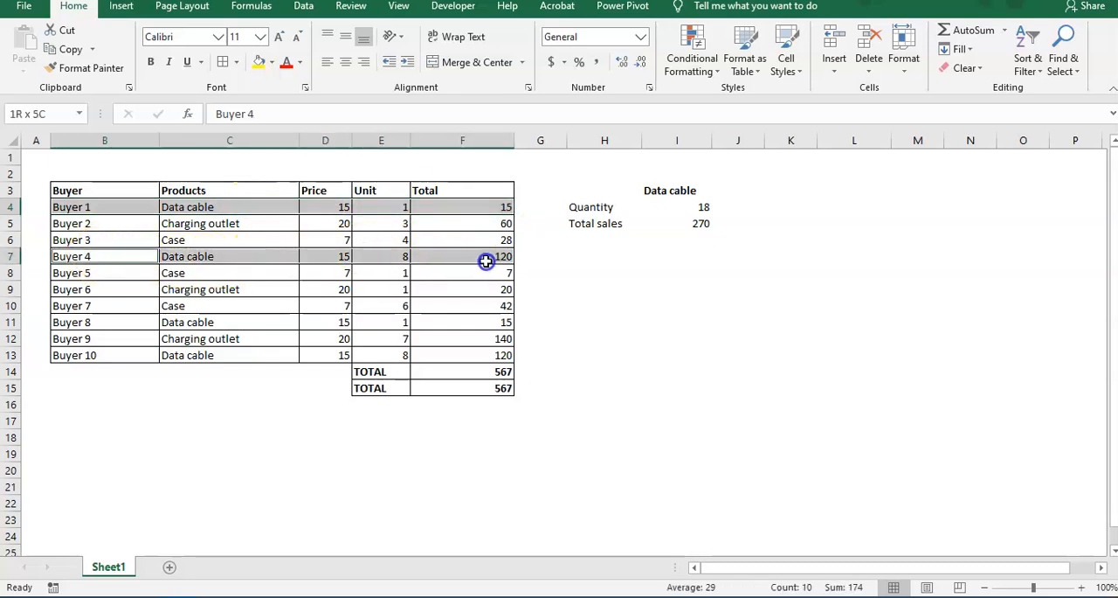
pyautogui.moveTo(90, 321); pyautogui.dragTo(485, 330)
pyautogui.moveTo(153, 354); pyautogui.dragTo(445, 353)
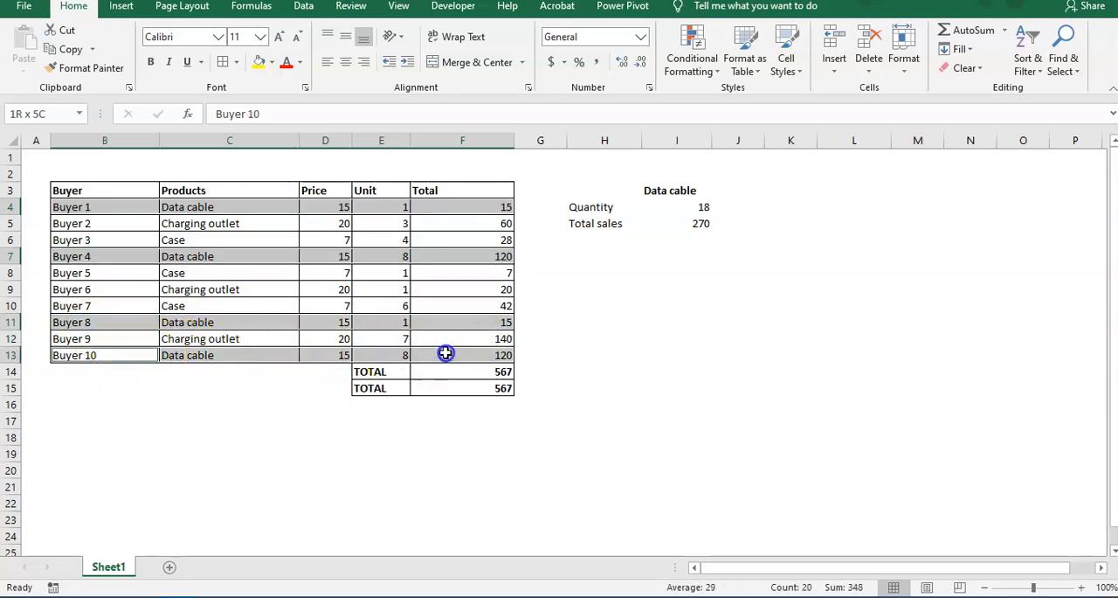
pyautogui.click(258, 62)
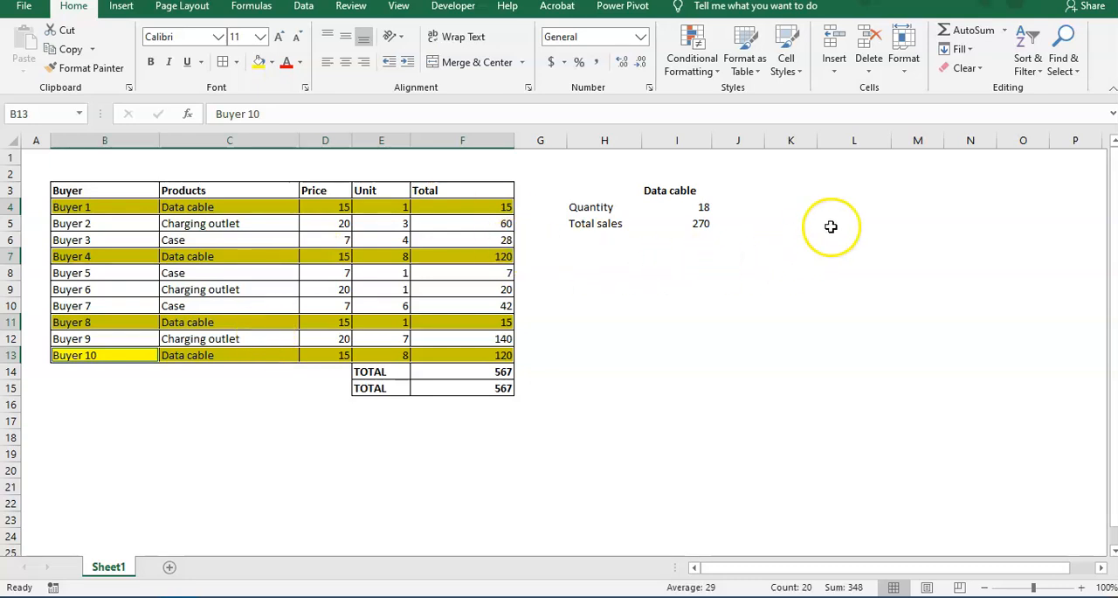
pyautogui.click(377, 415)
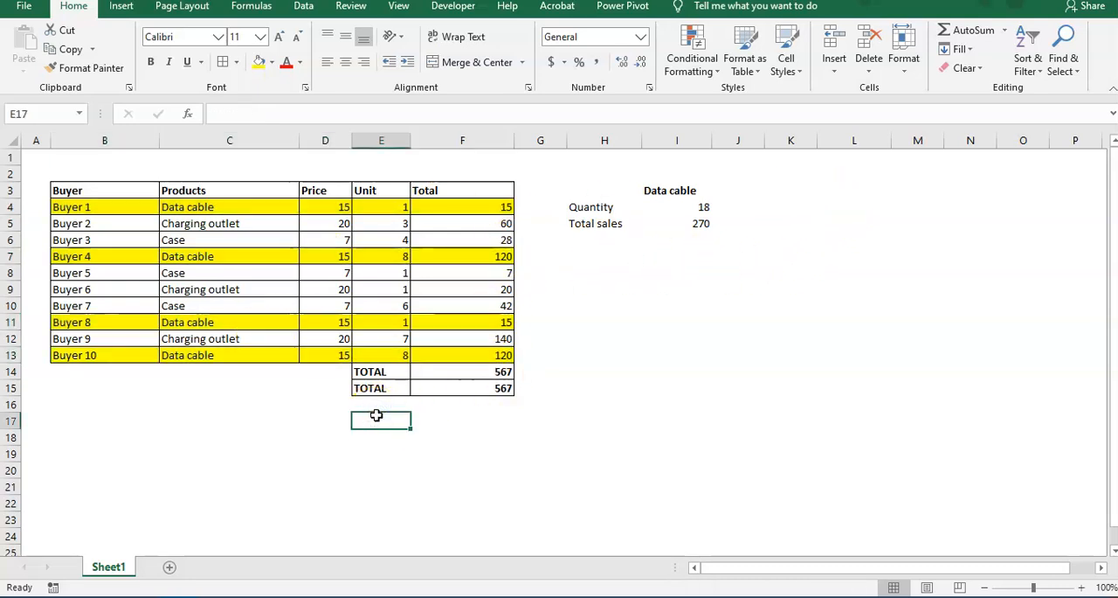
# Undo the yellow fill on the Data cable rows.
pyautogui.hotkey('ctrl', 'z')
pyautogui.click(541, 406)
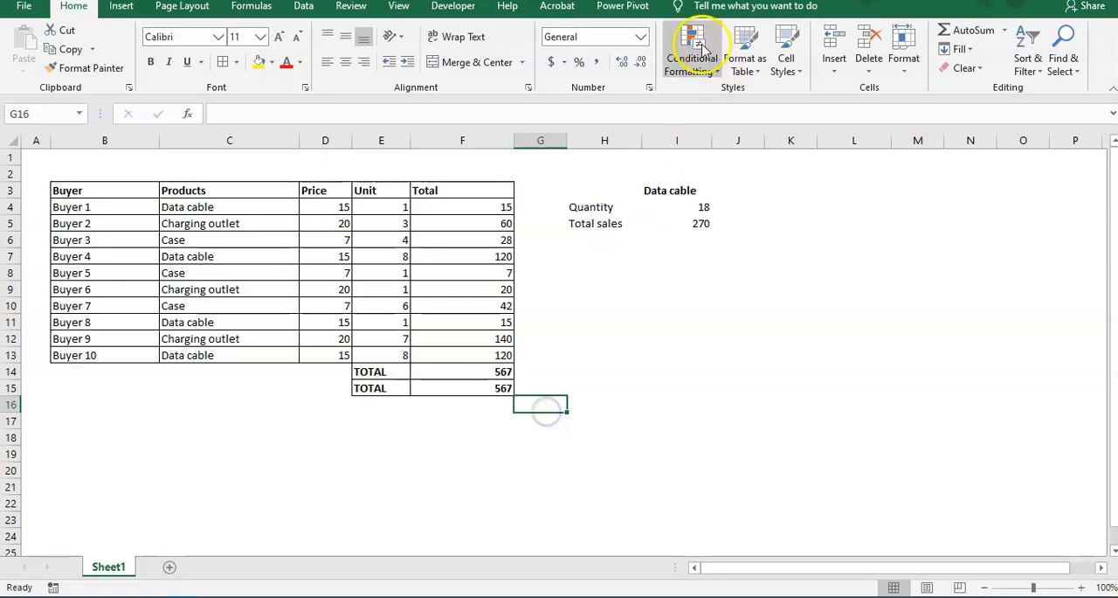
pyautogui.click(534, 289)
pyautogui.click(603, 254)
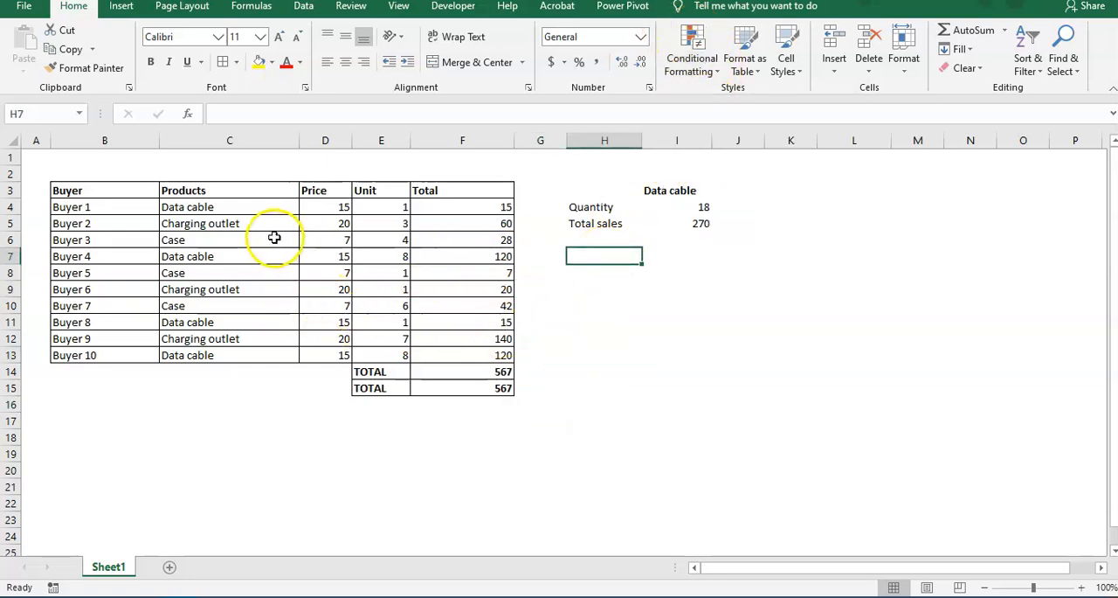
# Enter the label "Product" in cell H7 and select the empty cell I7 beside it.
pyautogui.click(795, 208)
pyautogui.click(802, 193)
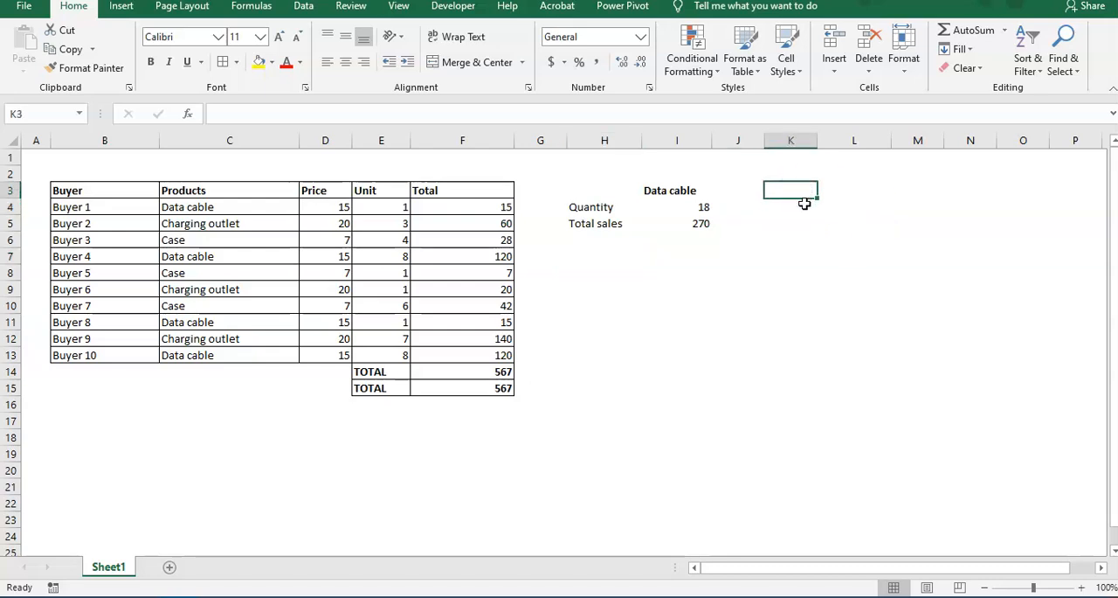
pyautogui.press('Down')
pyautogui.press('Down')
pyautogui.press('Down')
pyautogui.press('Down')
pyautogui.press('Left')
pyautogui.press('Left')
pyautogui.press('Left')
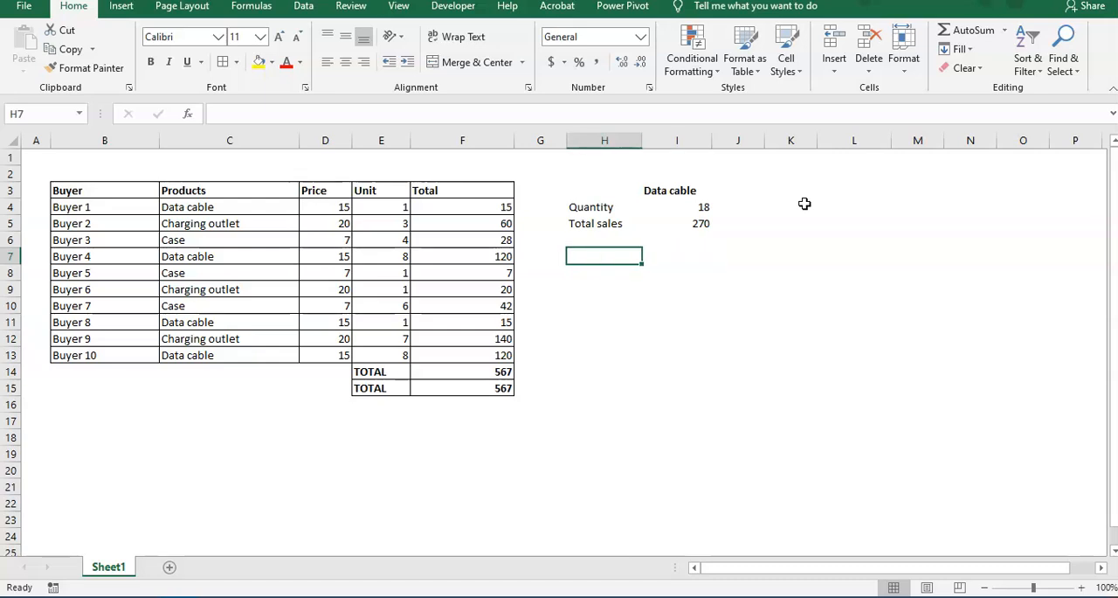
pyautogui.write('Product')
pyautogui.press('Return')
pyautogui.press('Up')
pyautogui.press('Right')
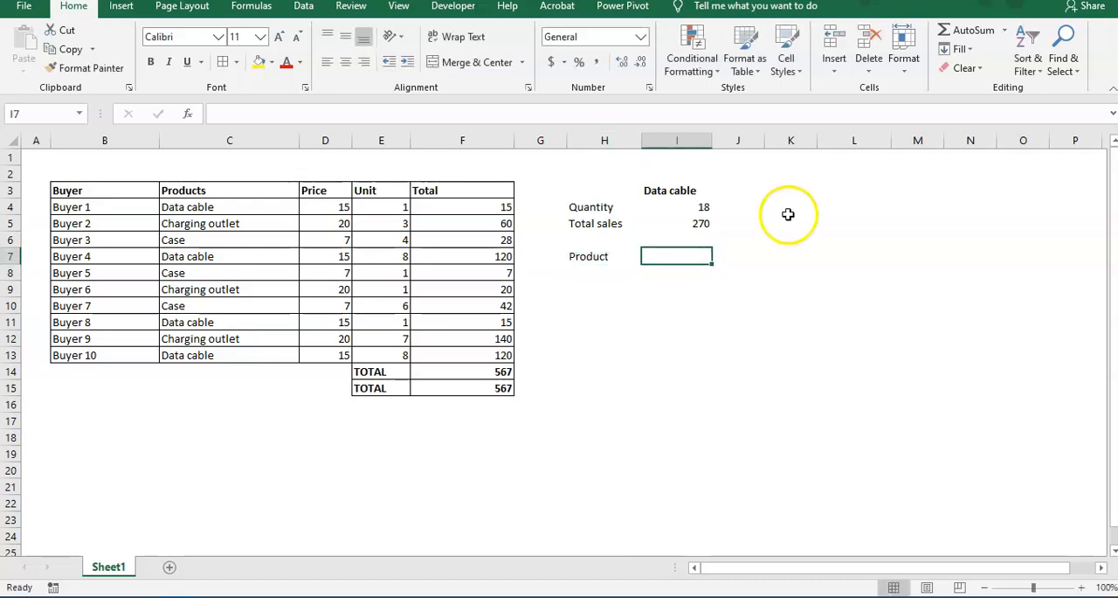
pyautogui.click(691, 276)
pyautogui.click(686, 245)
pyautogui.click(687, 256)
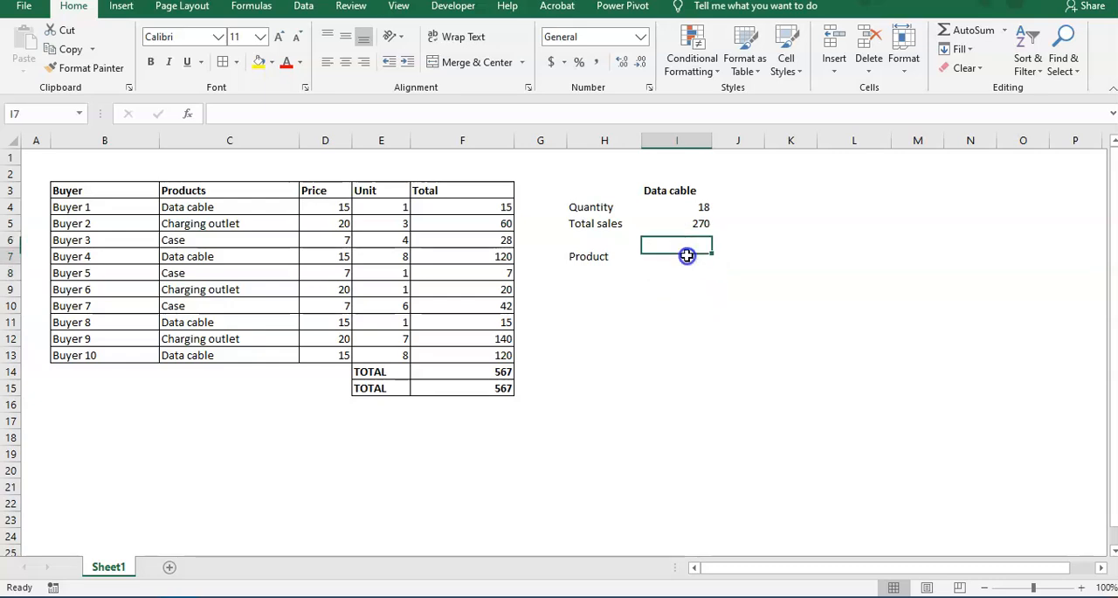
# Copy the product names in C4:C13, paste them as values from O3 down, and fit column O's width to them.
pyautogui.moveTo(209, 208); pyautogui.dragTo(212, 355)
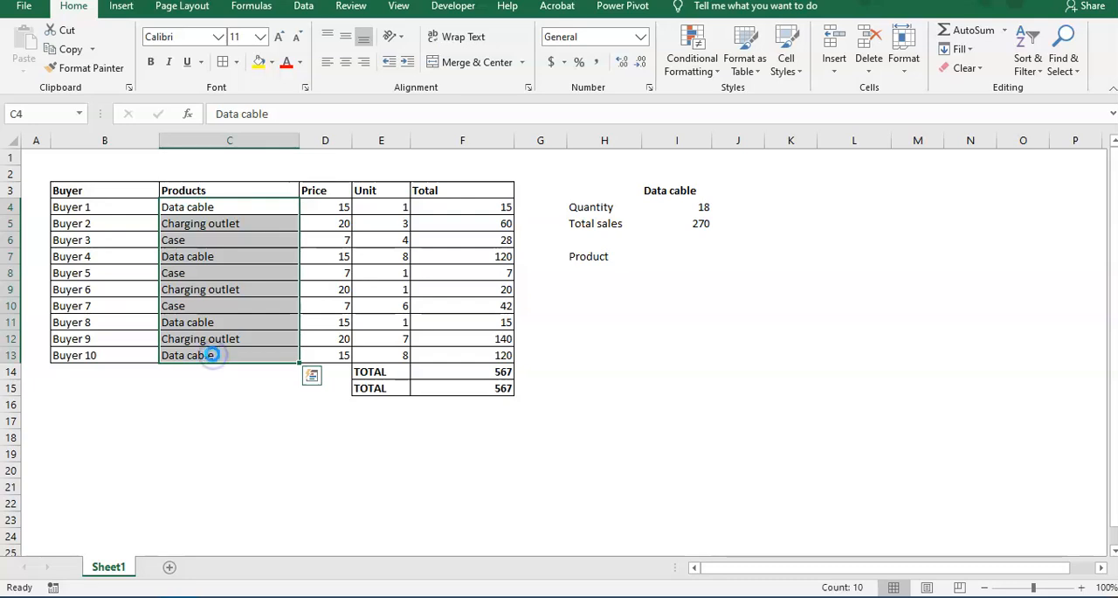
pyautogui.hotkey('ctrl', 'c')
pyautogui.click(591, 339)
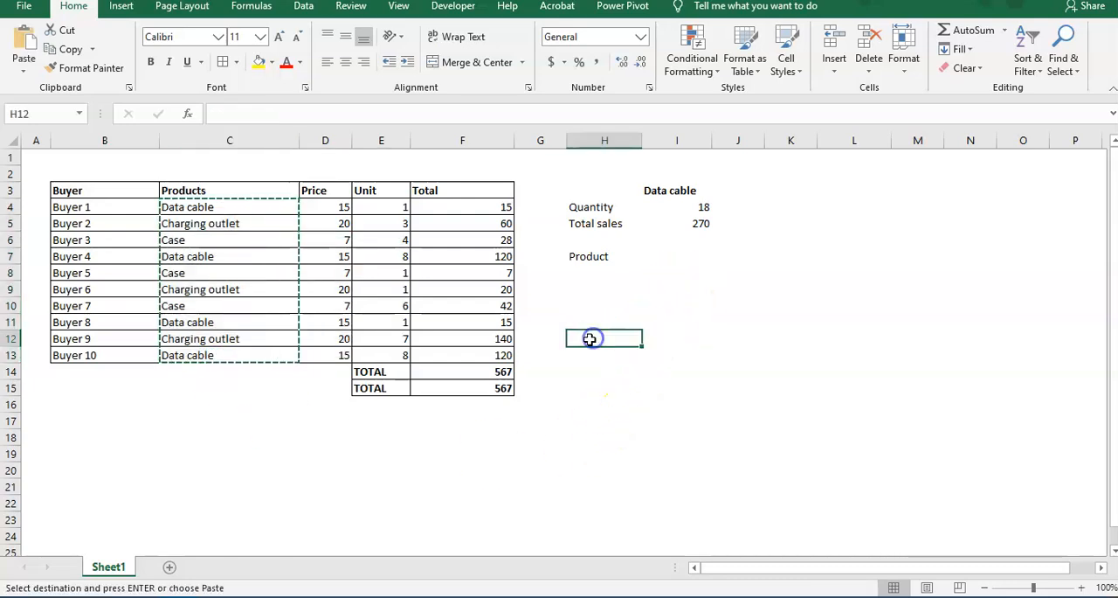
pyautogui.click(999, 196)
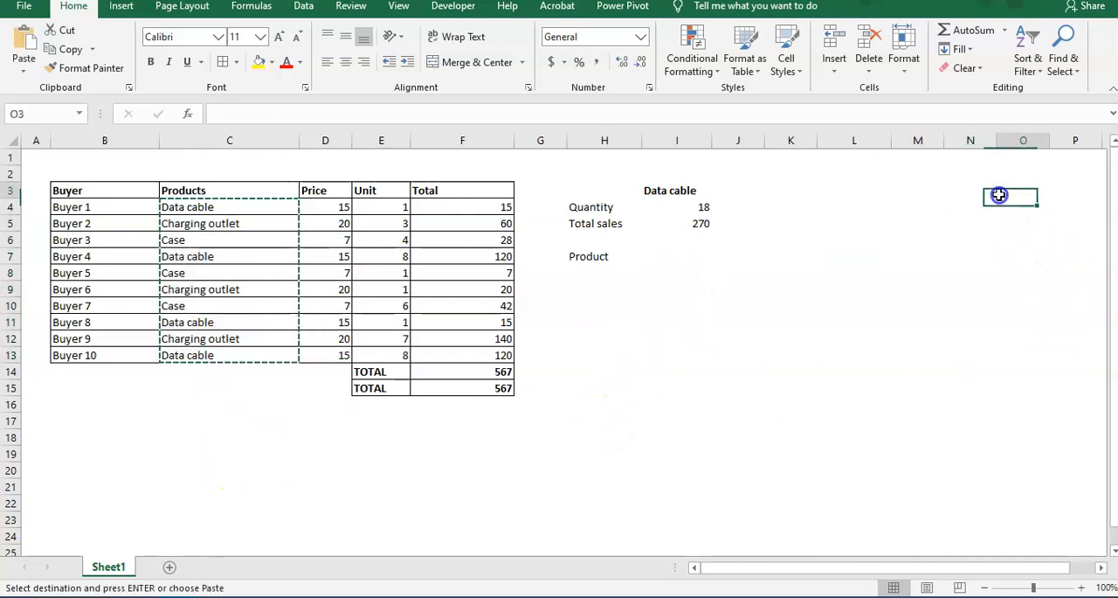
pyautogui.hotkey('ctrl', 'alt', 'v')
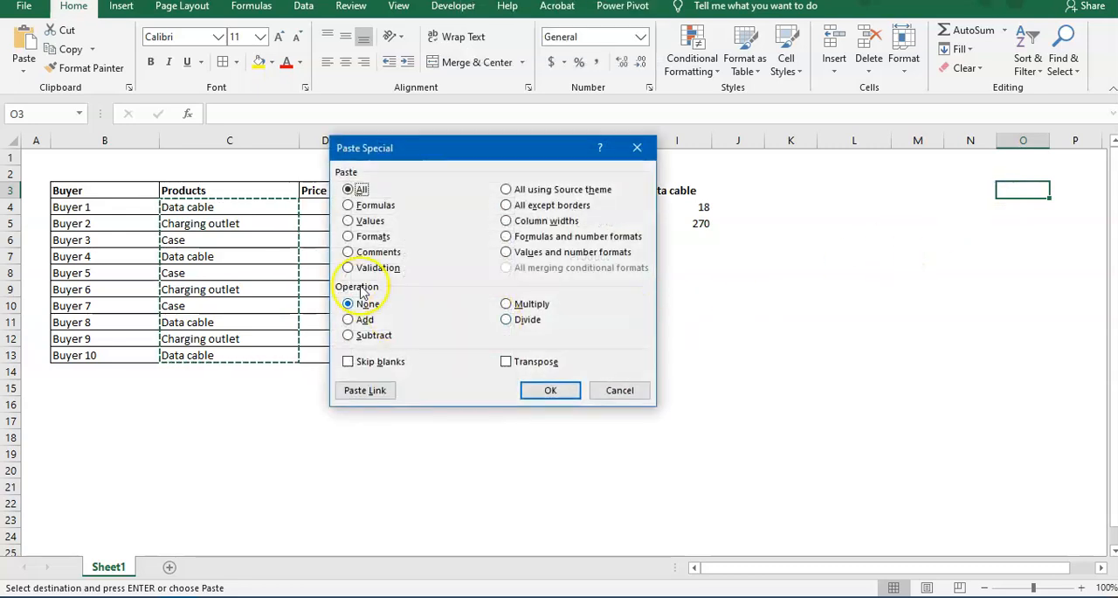
pyautogui.doubleClick(366, 222)
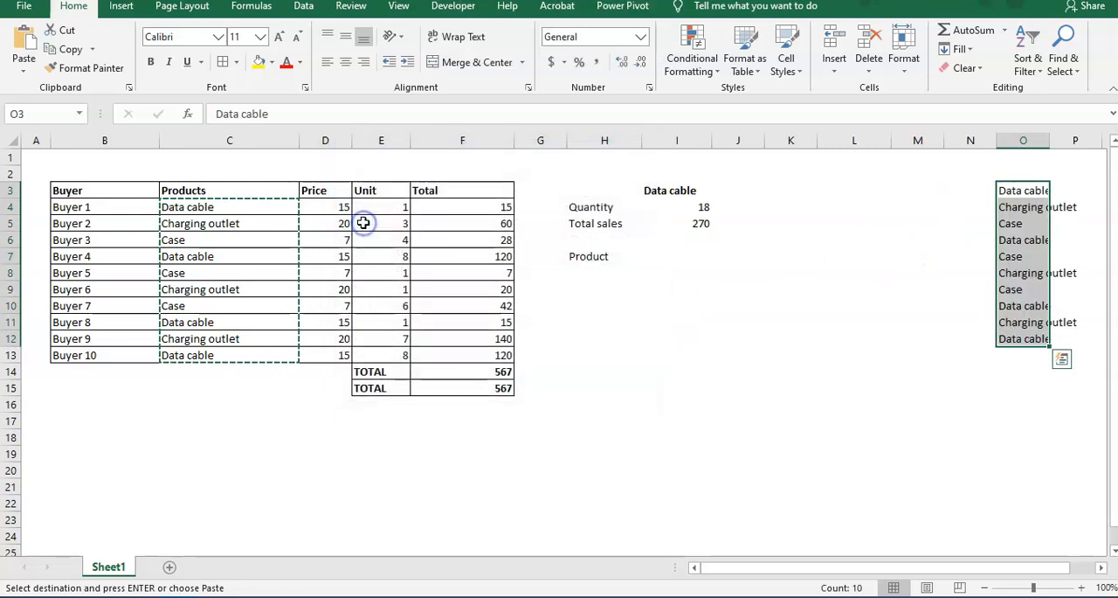
pyautogui.doubleClick(1049, 139)
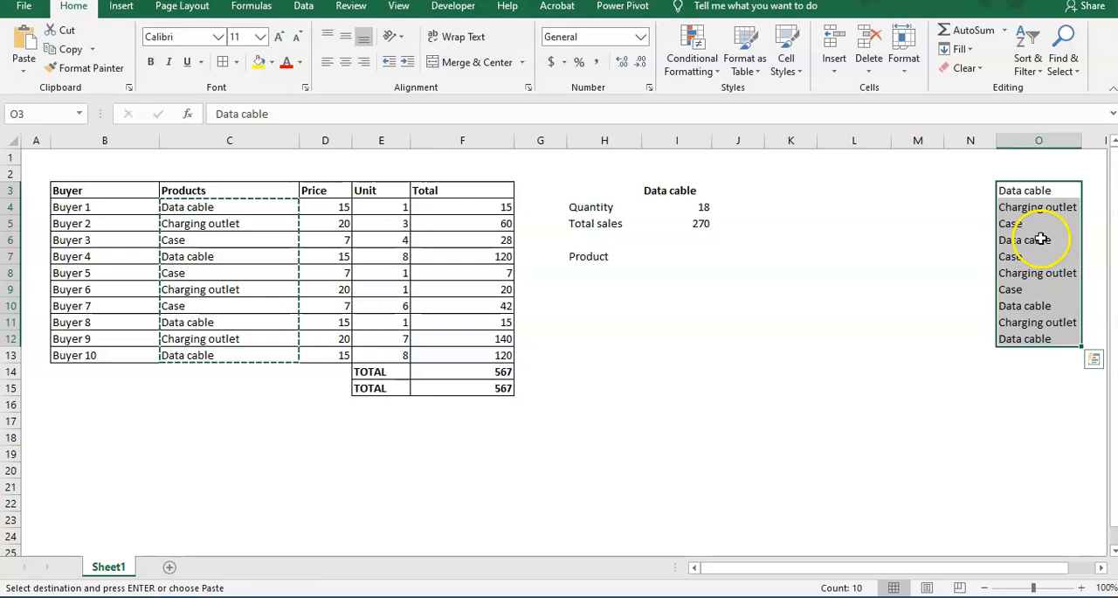
pyautogui.click(1018, 192)
pyautogui.click(666, 254)
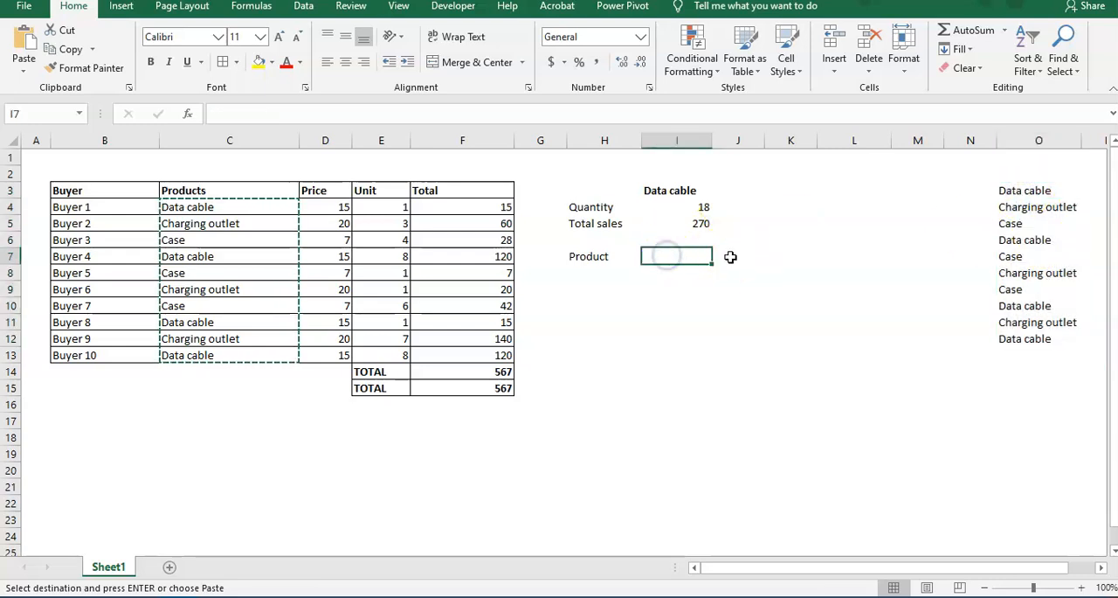
# Remove the duplicates from the product list in O3:O12, treating it as data without headers, and select the unique entries in O3:O5.
pyautogui.moveTo(1016, 190); pyautogui.dragTo(1027, 345)
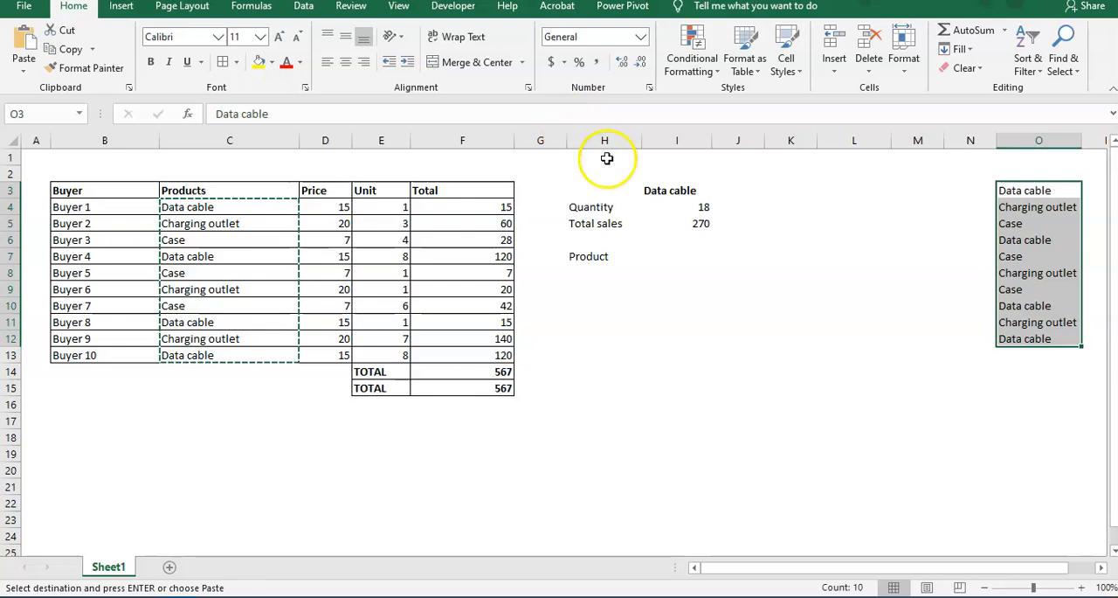
pyautogui.click(308, 7)
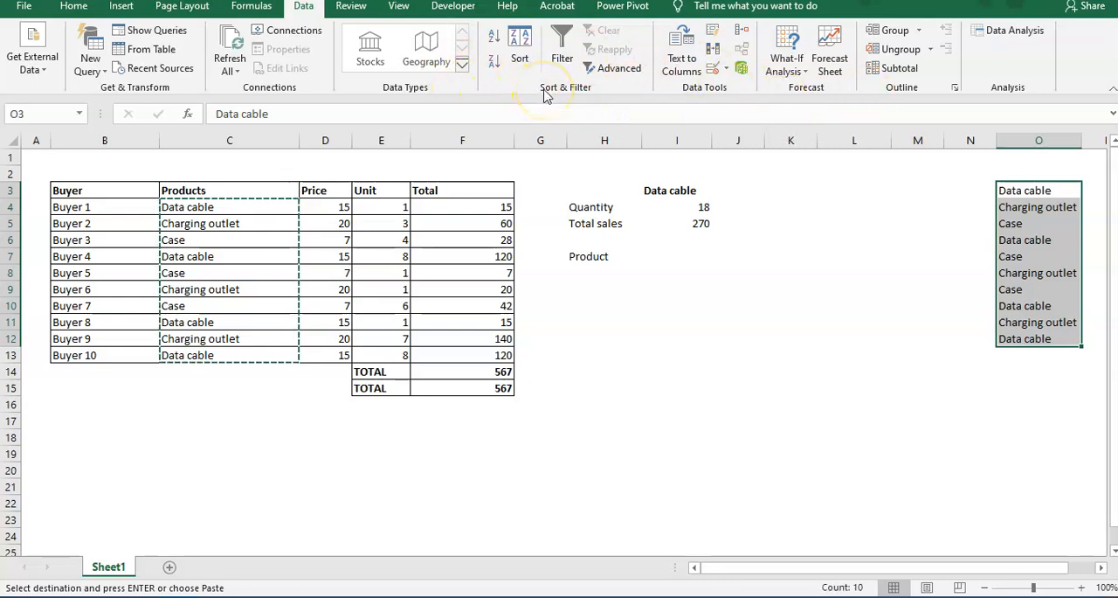
pyautogui.click(39, 571)
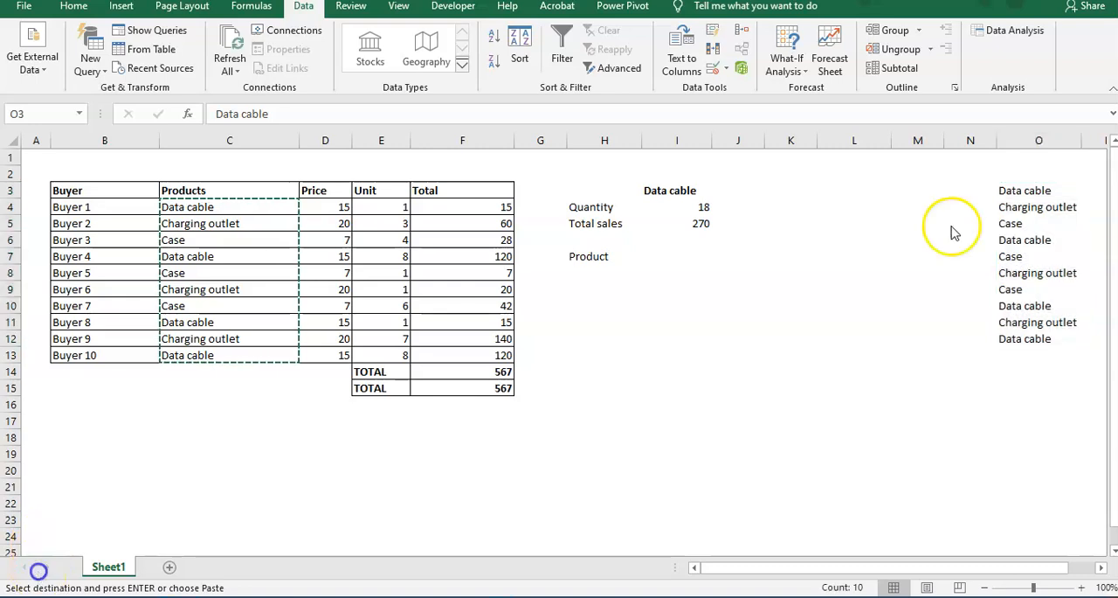
pyautogui.click(1036, 204)
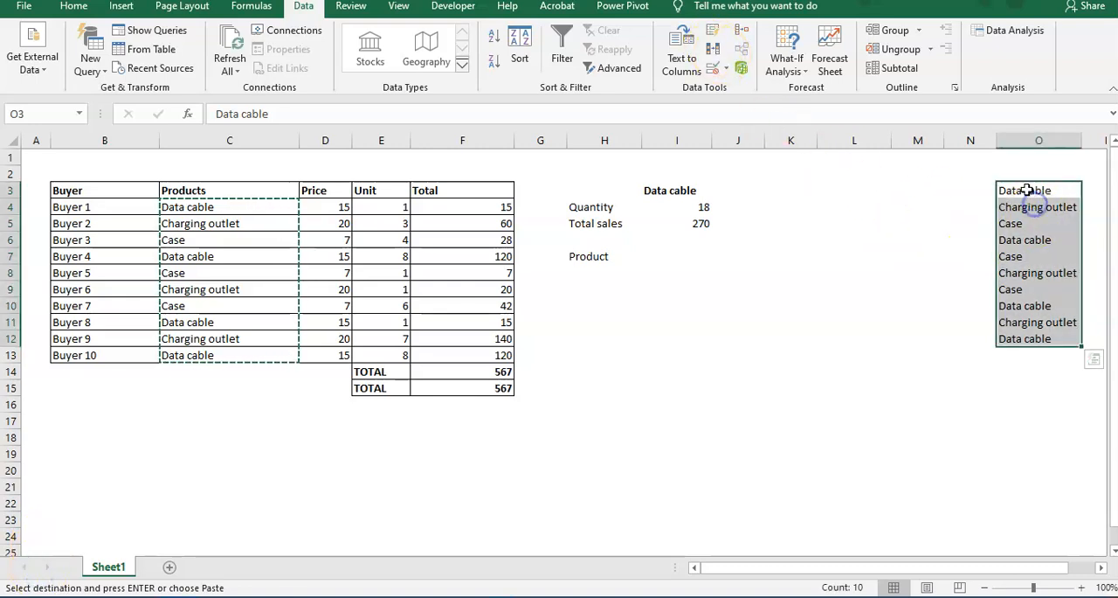
pyautogui.click(712, 53)
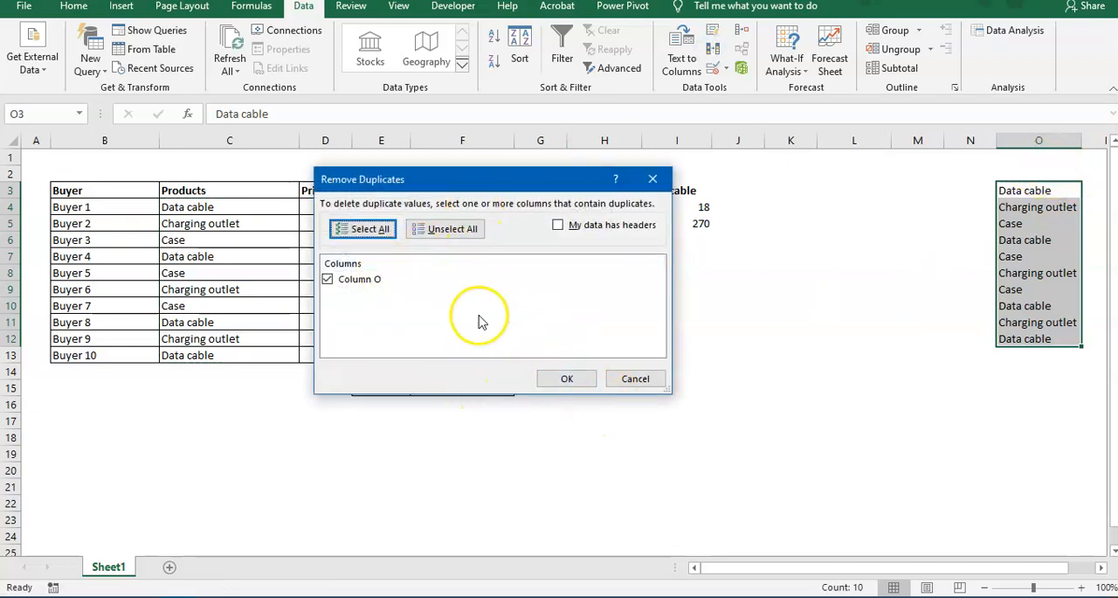
pyautogui.click(567, 380)
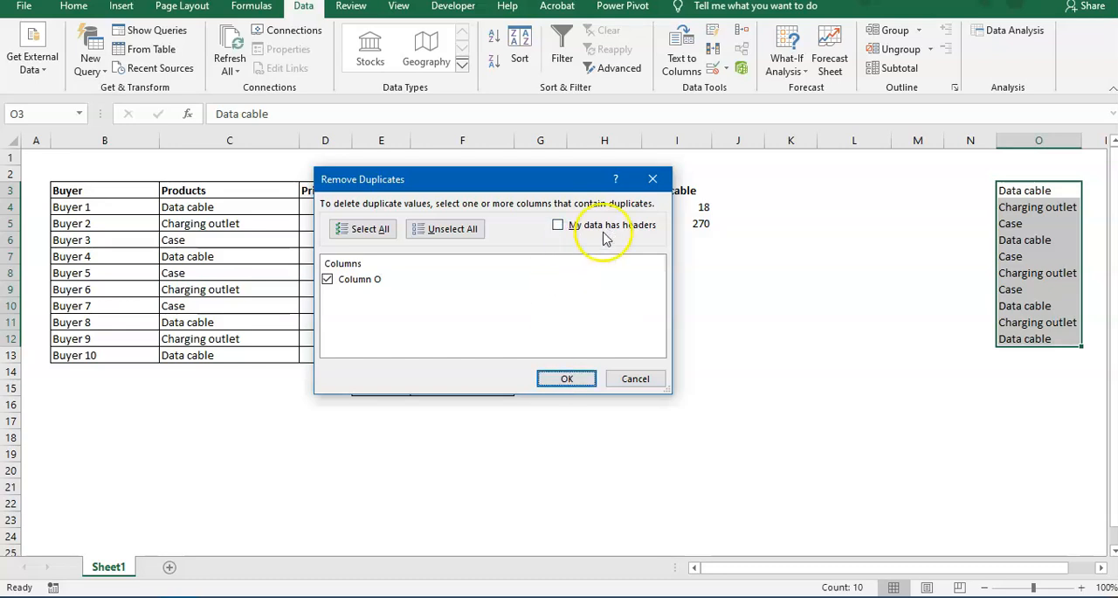
pyautogui.click(572, 378)
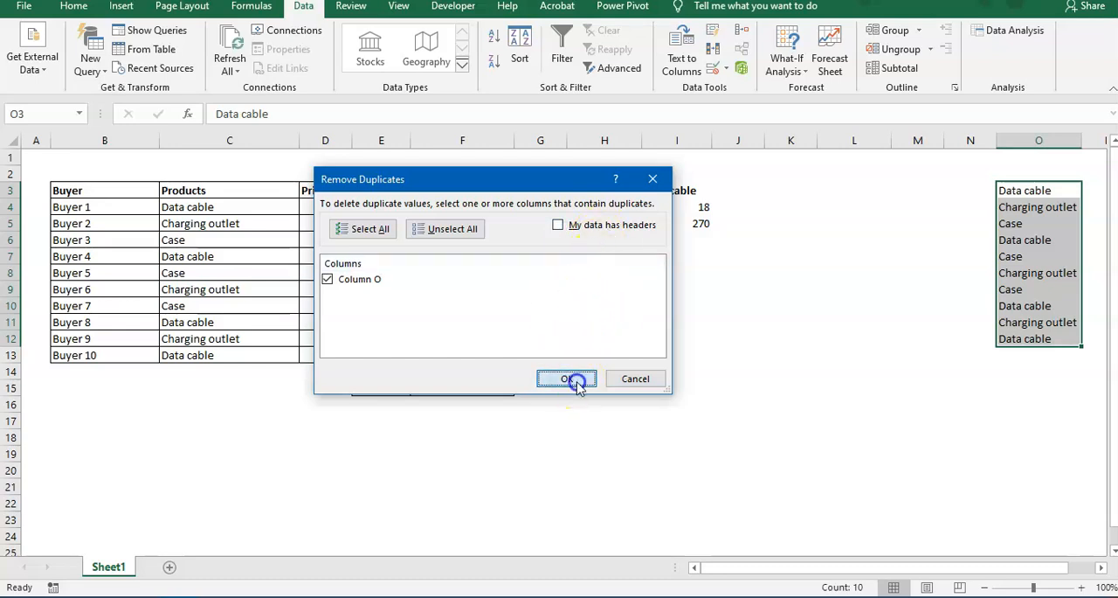
pyautogui.click(570, 334)
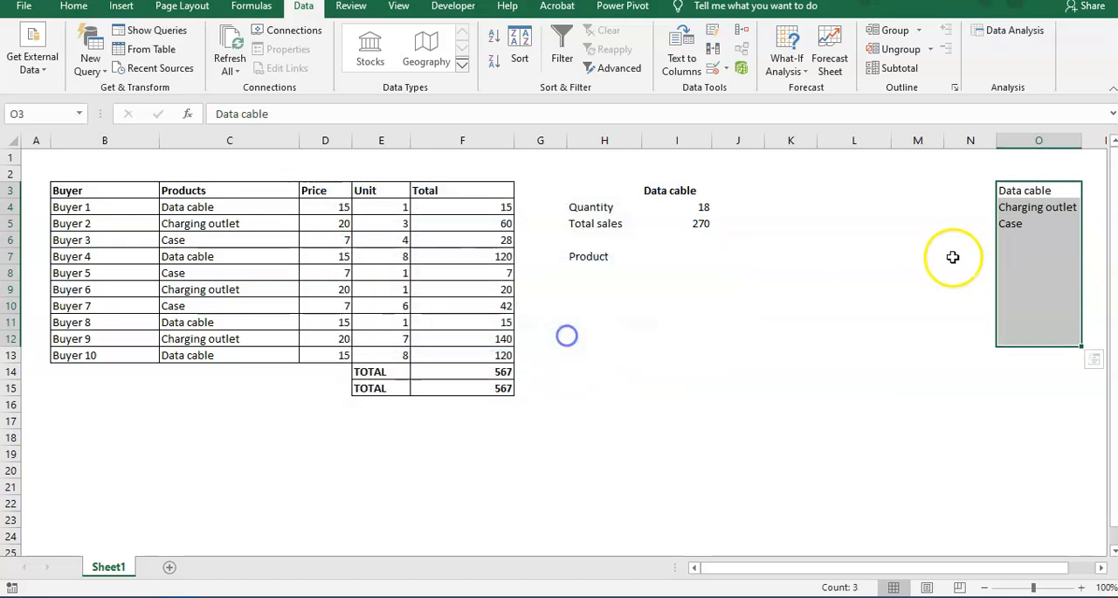
pyautogui.moveTo(1025, 189); pyautogui.dragTo(1027, 220)
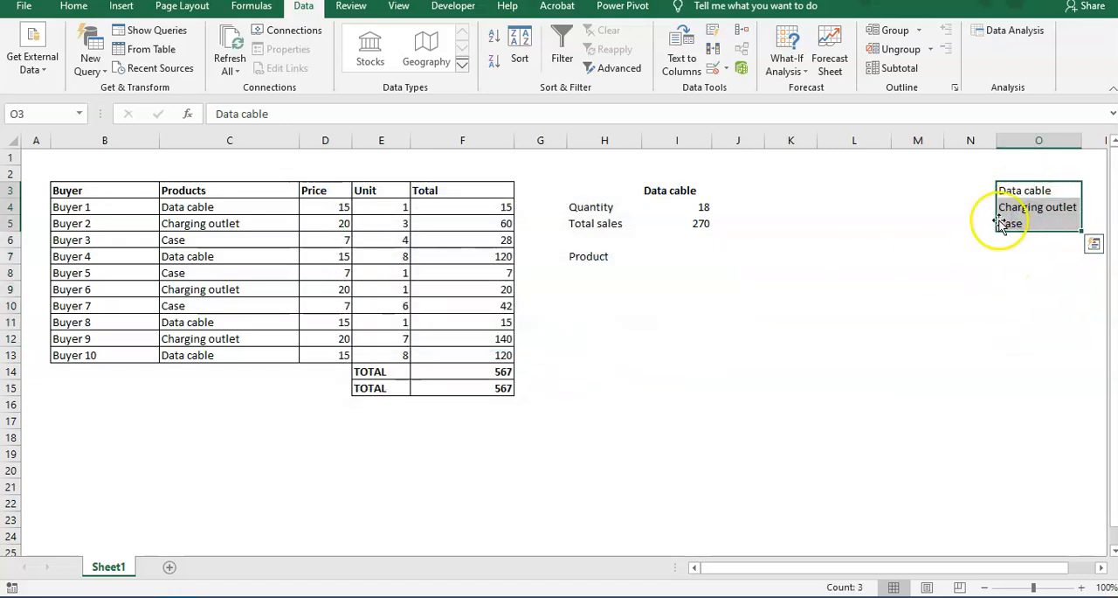
# Add a List data validation to cell I7 with the product names in O3:O5 as its source.
pyautogui.click(629, 254)
pyautogui.click(706, 257)
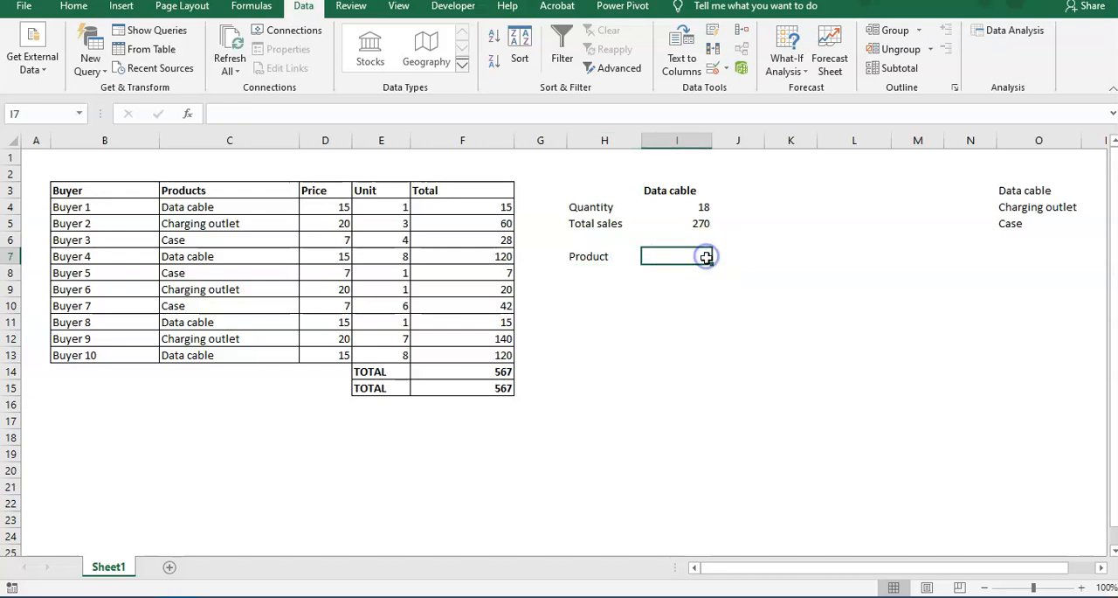
pyautogui.click(730, 72)
pyautogui.click(732, 157)
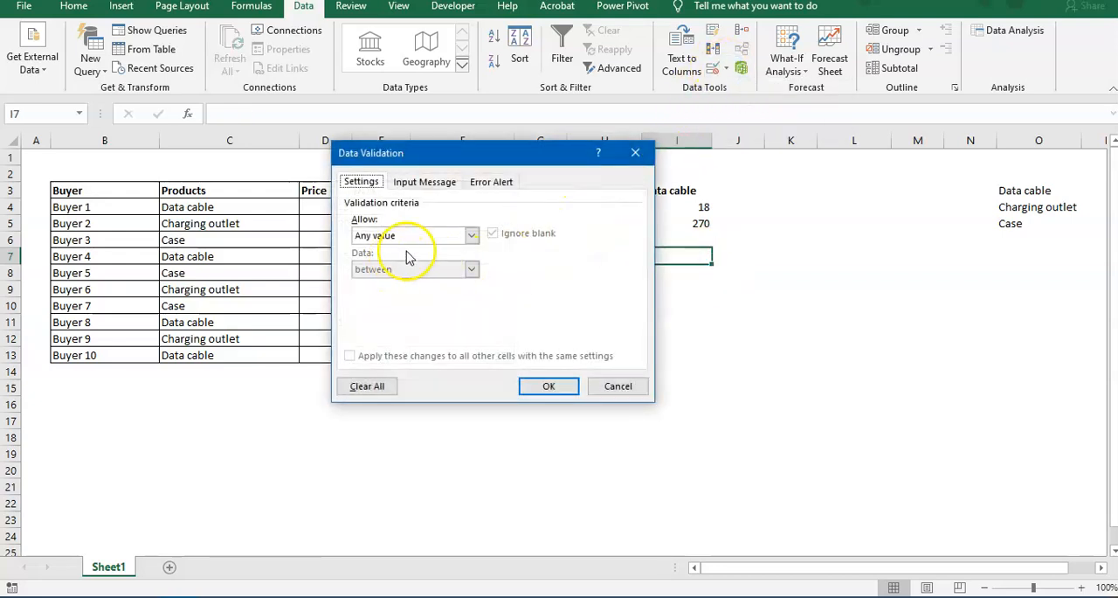
pyautogui.click(470, 235)
pyautogui.click(411, 283)
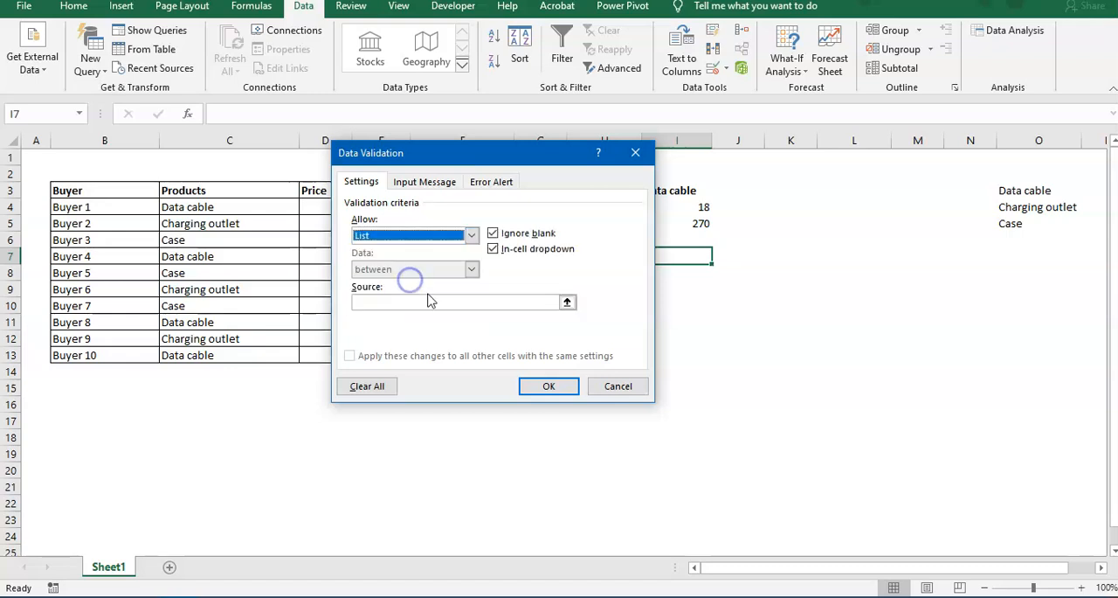
pyautogui.click(561, 297)
pyautogui.moveTo(1013, 190); pyautogui.dragTo(1014, 223)
pyautogui.click(643, 173)
pyautogui.click(557, 386)
# Try out the product dropdown in I7 by choosing Charging outlet and finally Case.
pyautogui.click(706, 316)
pyautogui.click(710, 246)
pyautogui.click(717, 259)
pyautogui.click(696, 257)
pyautogui.click(719, 256)
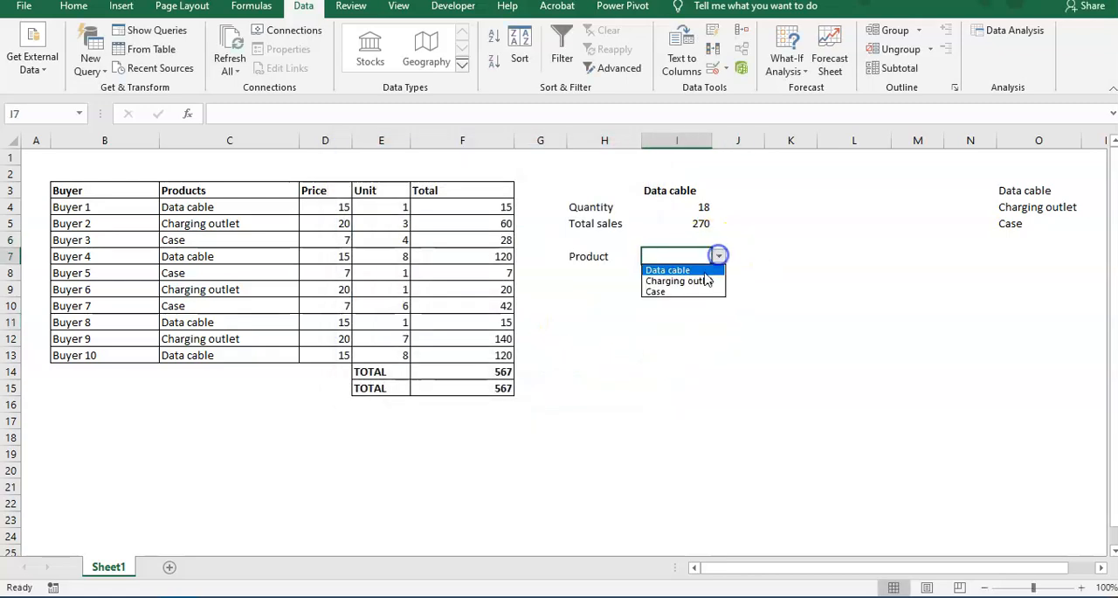
pyautogui.click(699, 281)
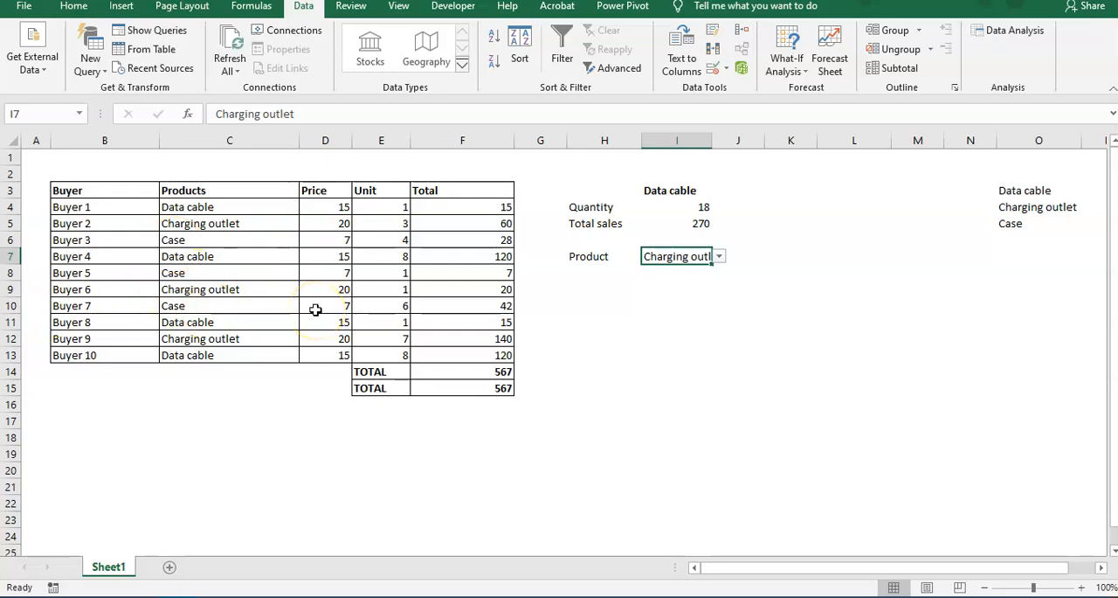
pyautogui.click(719, 256)
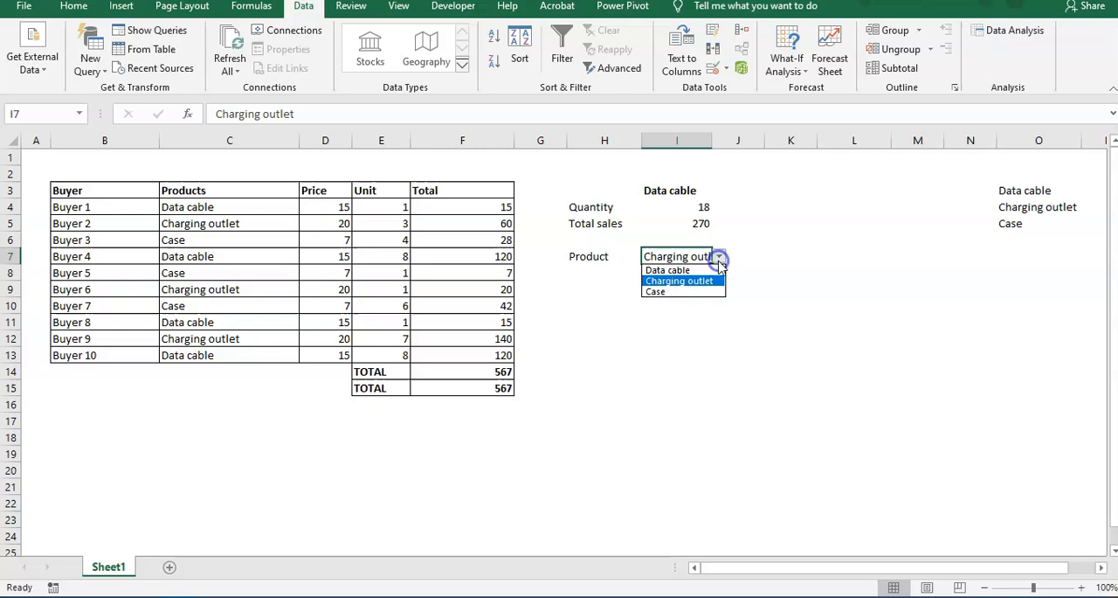
pyautogui.click(694, 298)
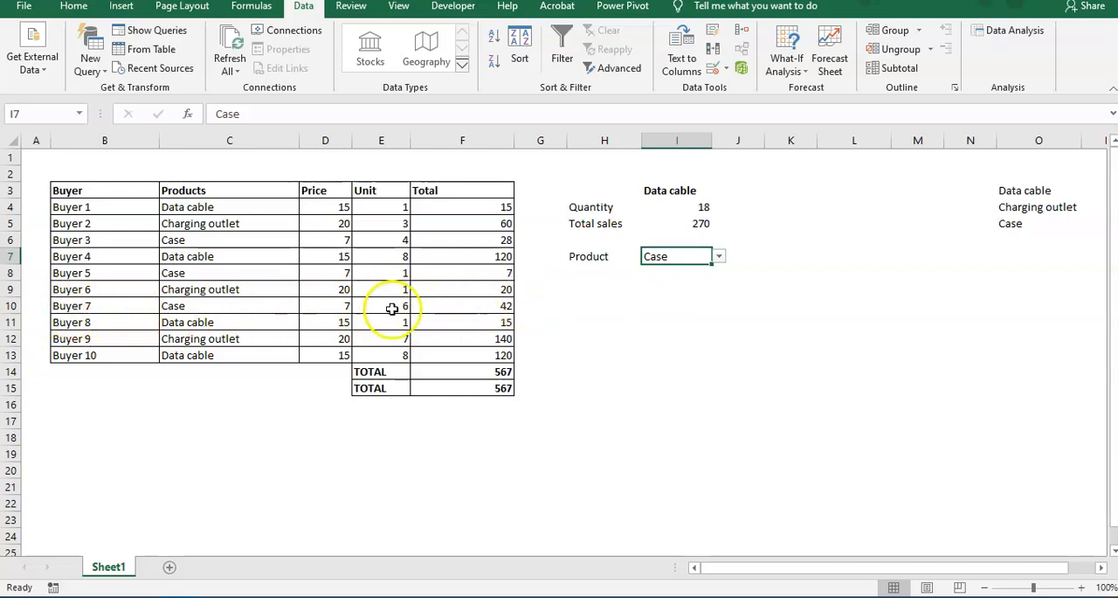
# Select the buyer data in B4:F13 and start a new conditional formatting rule that uses a formula.
pyautogui.click(756, 288)
pyautogui.click(700, 302)
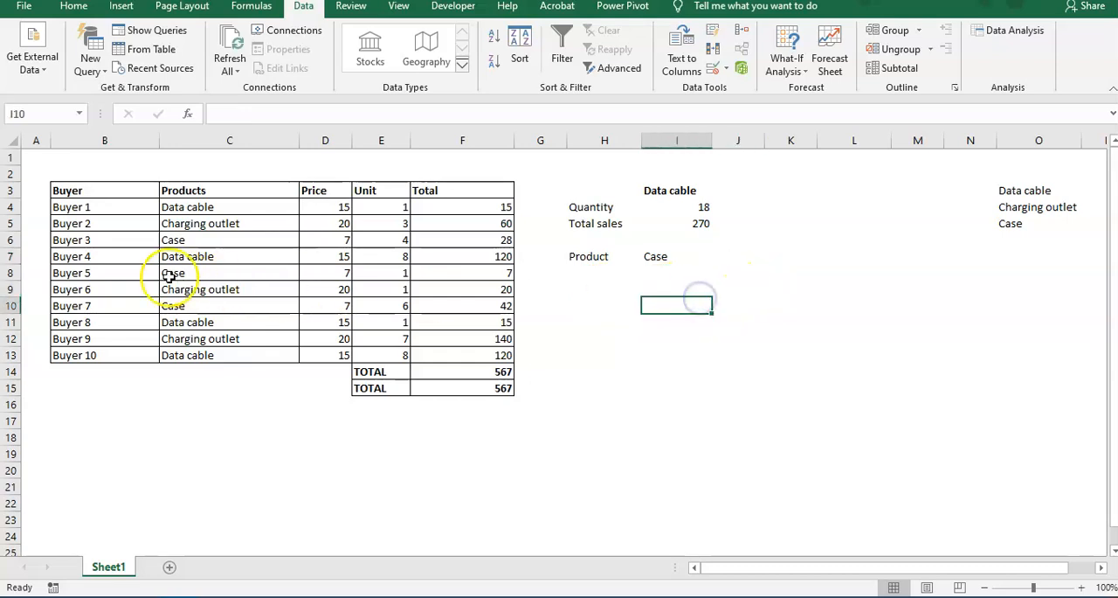
pyautogui.moveTo(113, 205); pyautogui.dragTo(464, 355)
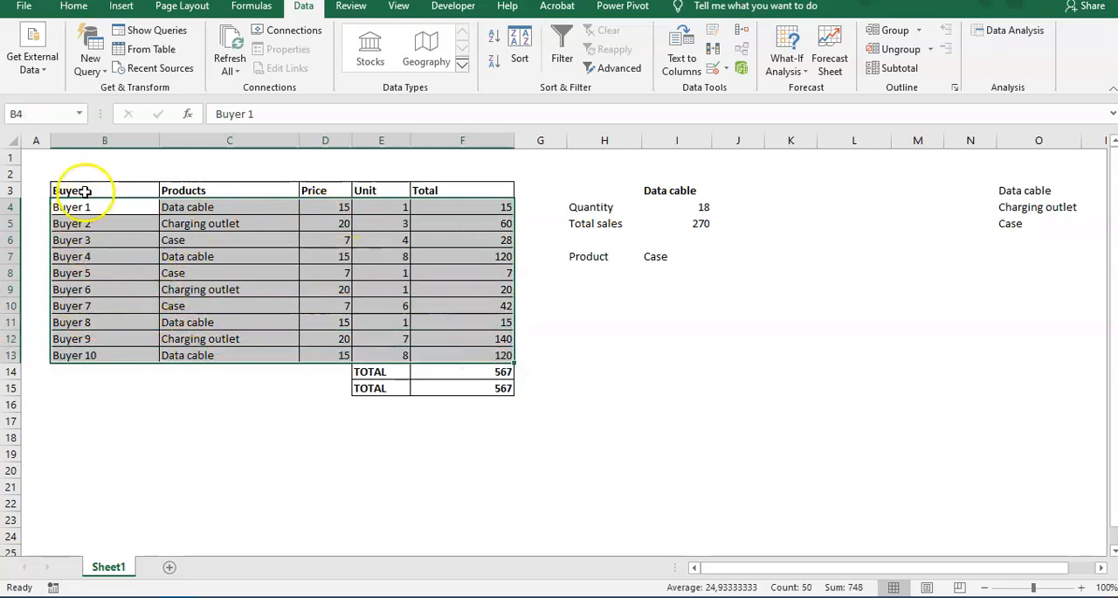
pyautogui.click(84, 207)
pyautogui.moveTo(115, 190); pyautogui.dragTo(325, 190)
pyautogui.moveTo(101, 208); pyautogui.dragTo(477, 356)
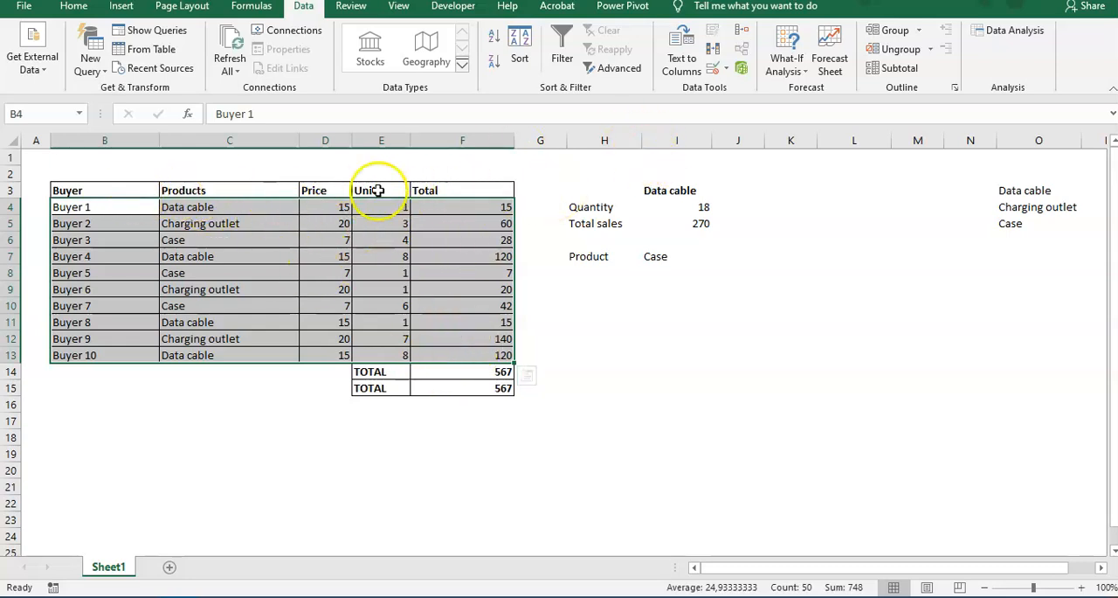
pyautogui.click(74, 7)
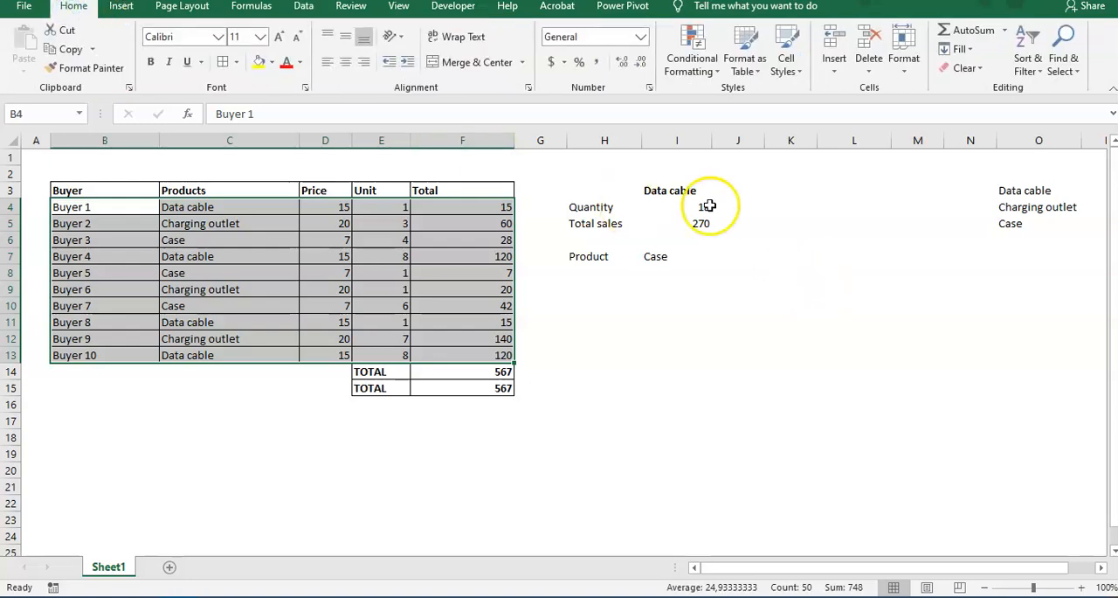
pyautogui.click(692, 66)
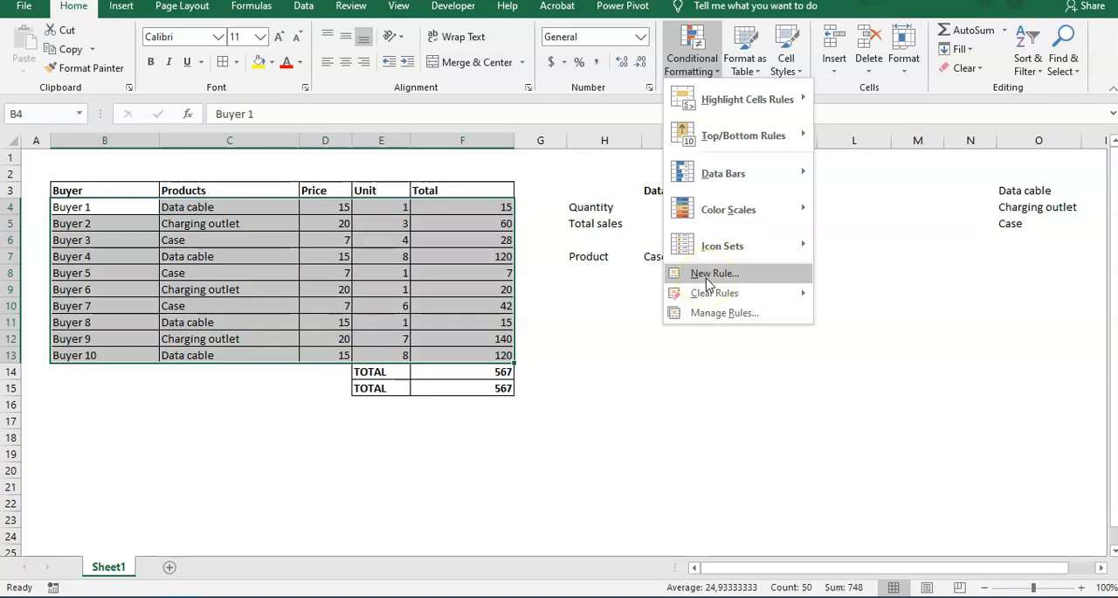
pyautogui.click(712, 275)
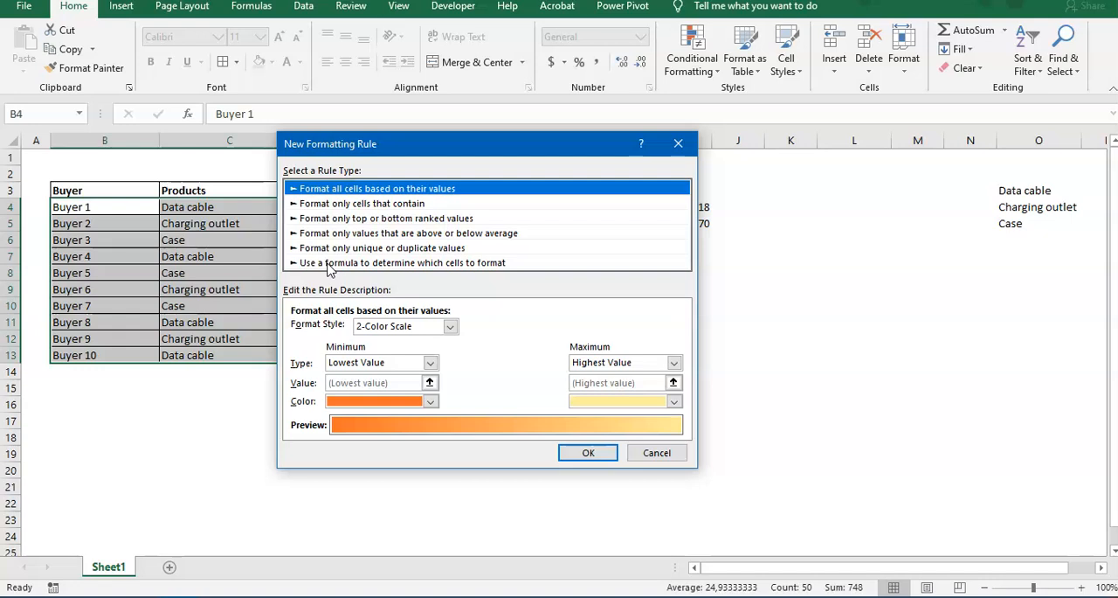
pyautogui.click(329, 264)
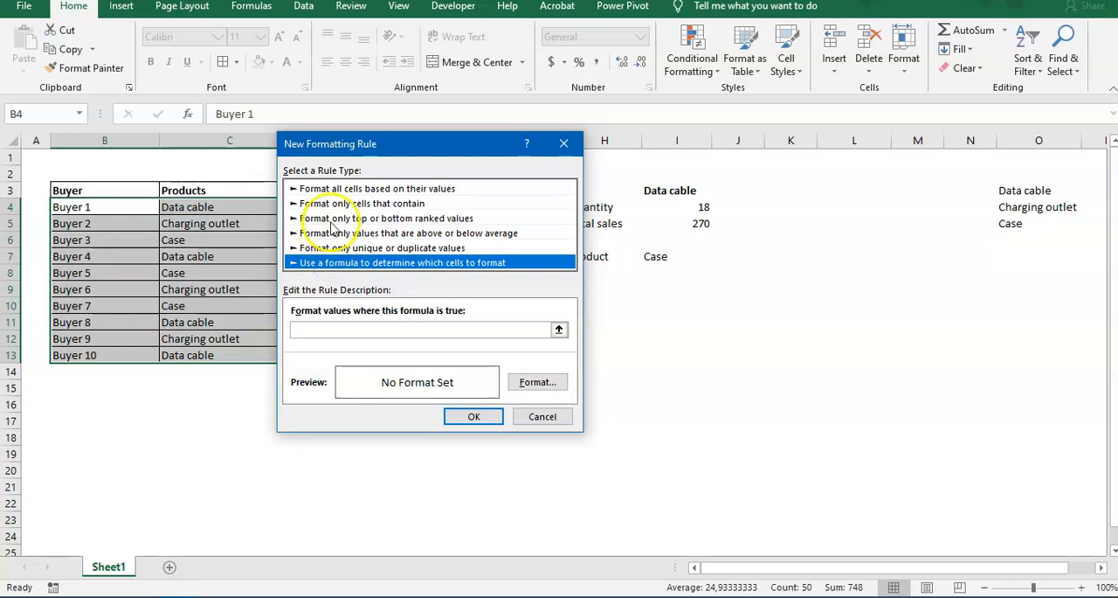
# Enter the rule formula =$C4=$I$7, locking only the column of the product reference and fixing the selector cell.
pyautogui.moveTo(350, 149); pyautogui.dragTo(441, 153)
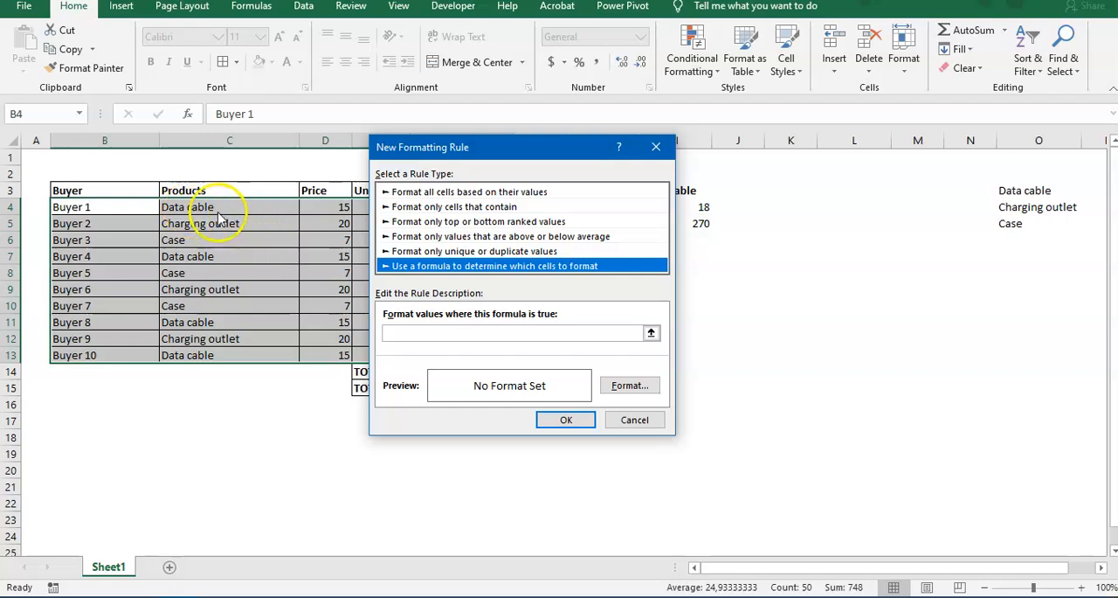
pyautogui.click(471, 330)
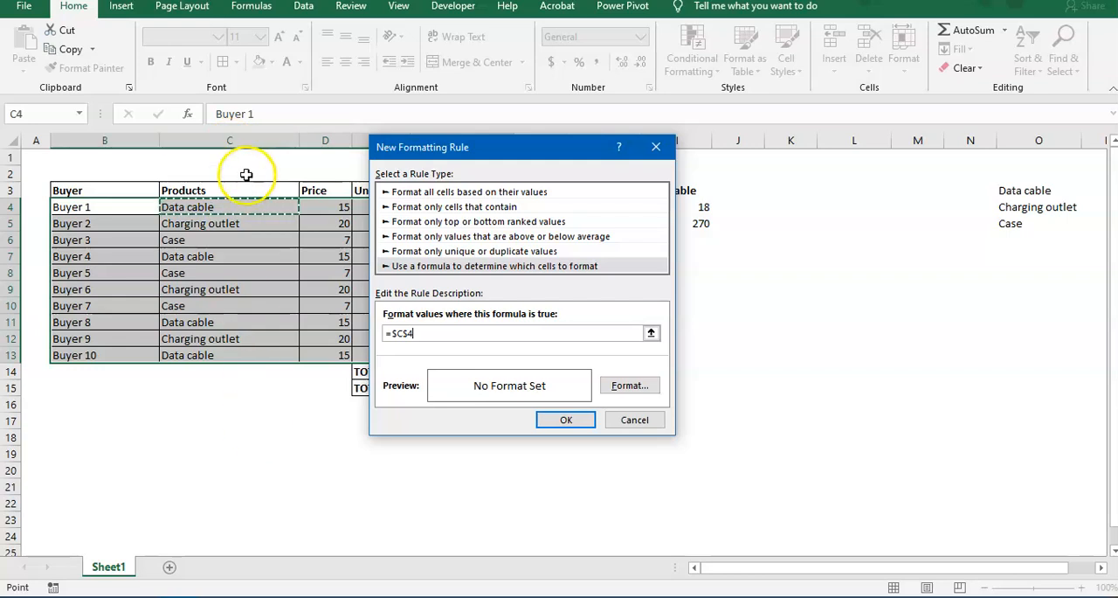
pyautogui.click(407, 333)
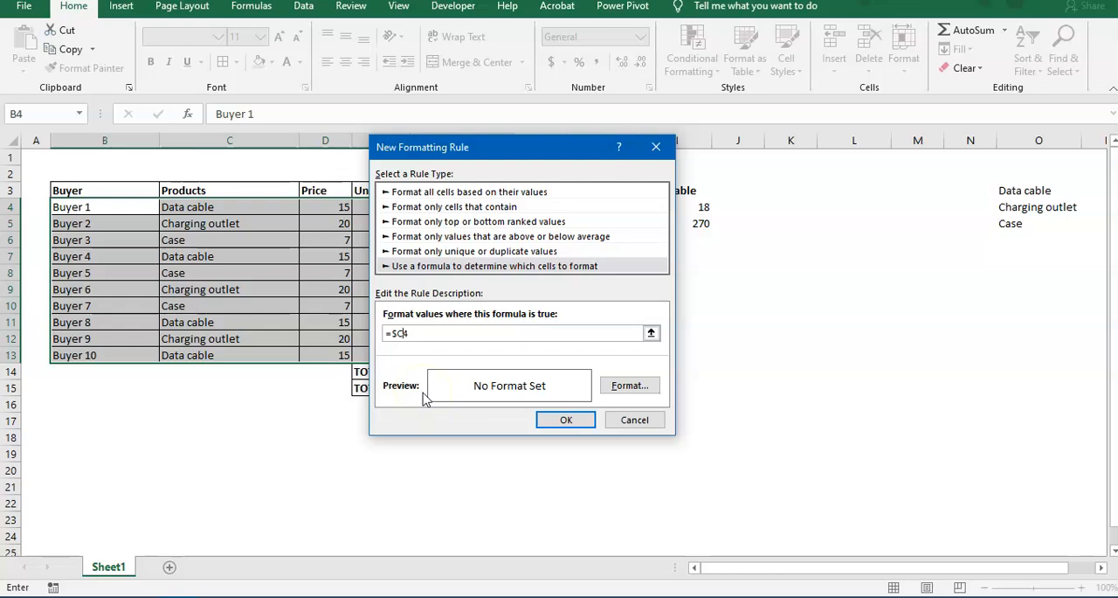
pyautogui.click(420, 332)
pyautogui.click(401, 339)
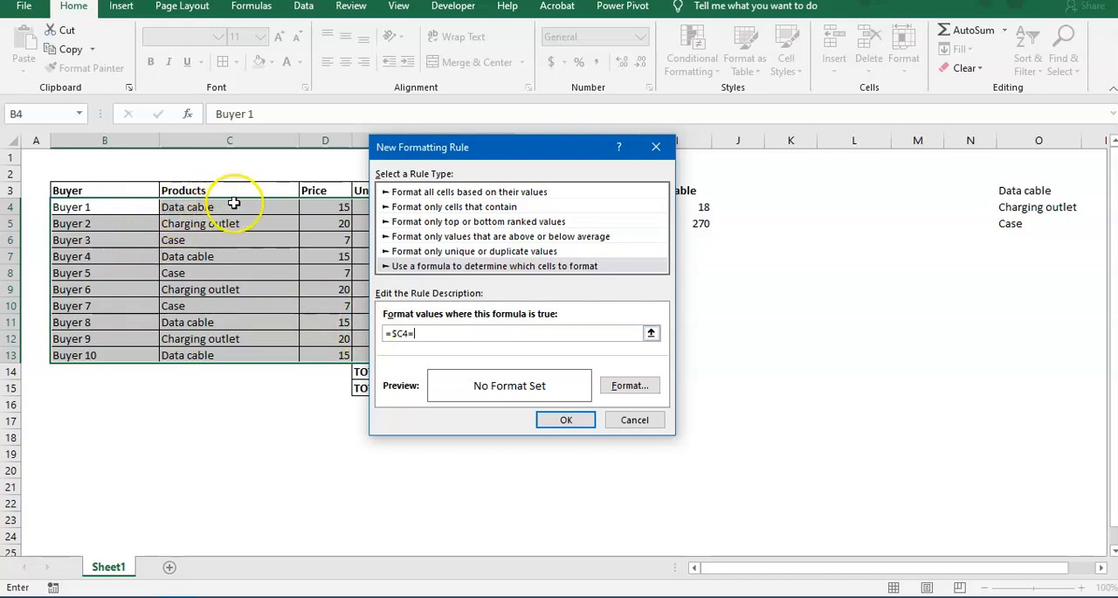
pyautogui.moveTo(536, 149); pyautogui.dragTo(359, 181)
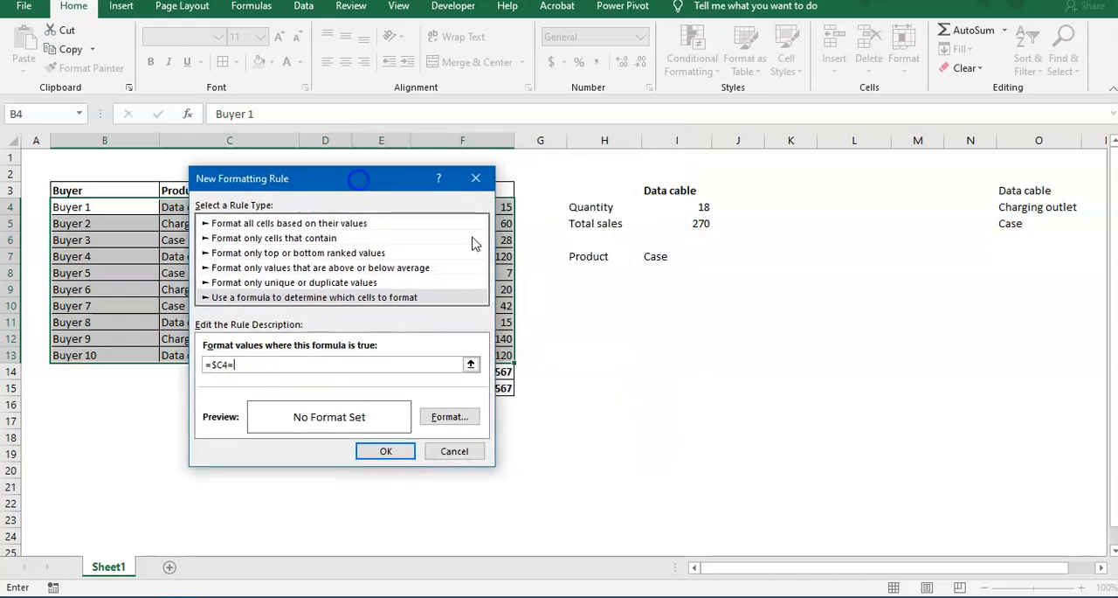
pyautogui.click(653, 261)
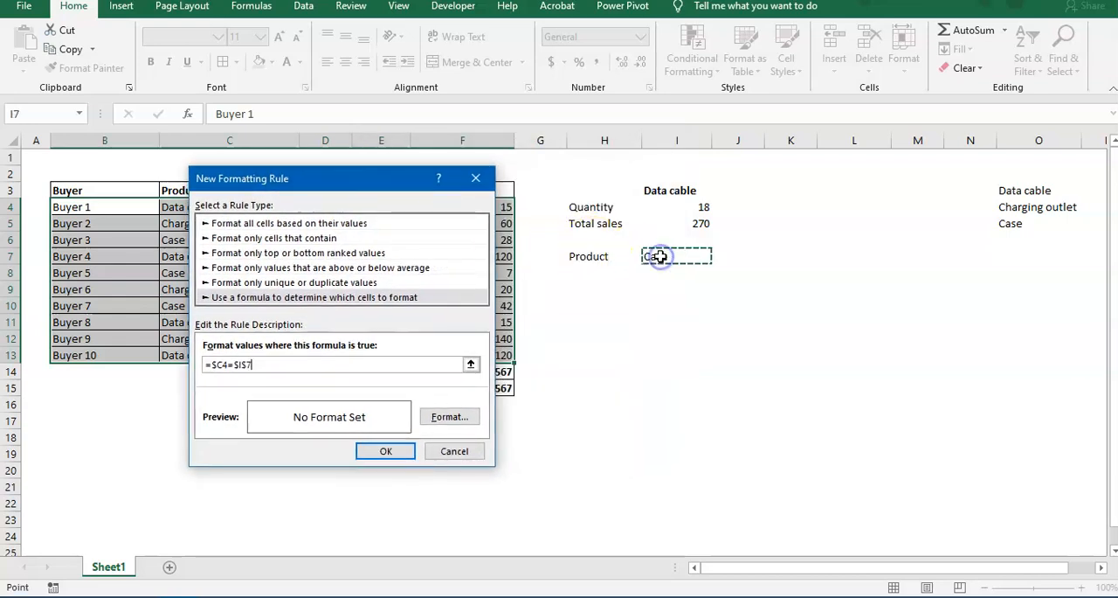
# Give the formatting rule a yellow fill and apply it to the buyer table.
pyautogui.click(451, 418)
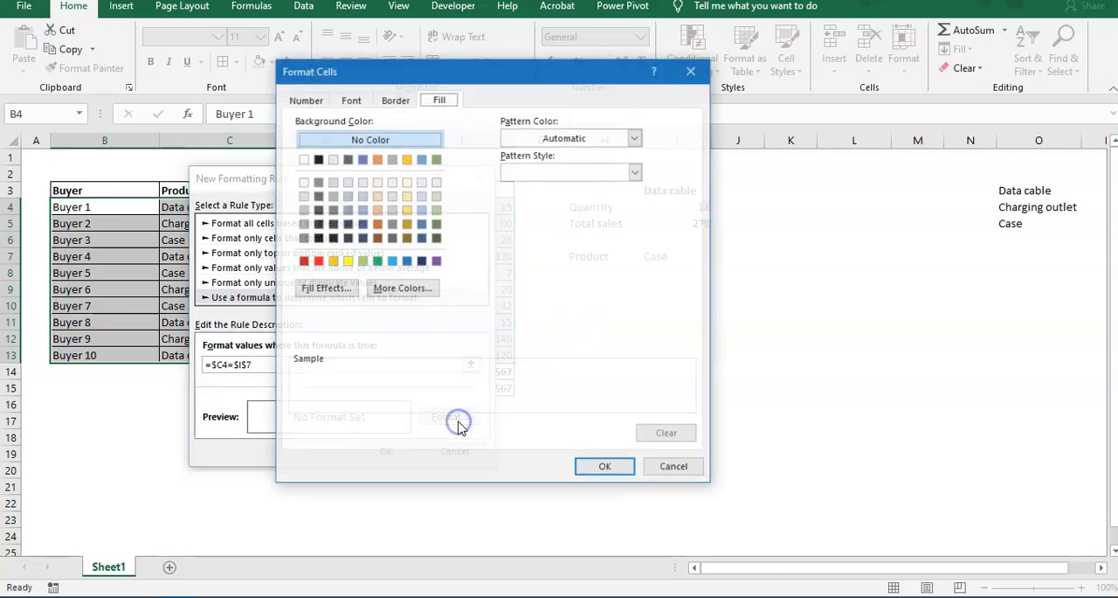
pyautogui.click(347, 260)
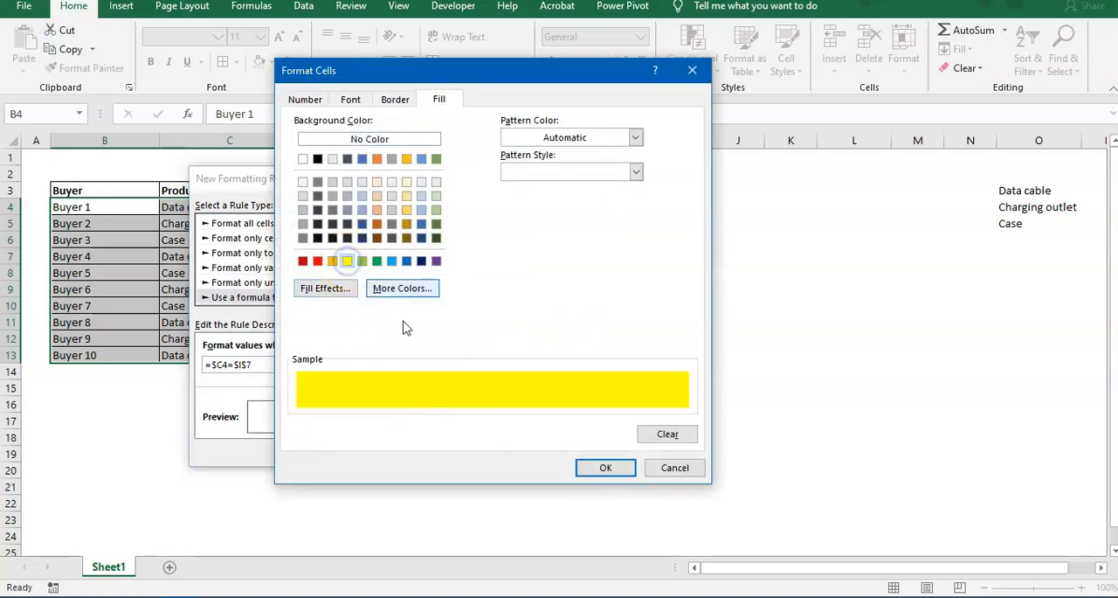
pyautogui.click(603, 468)
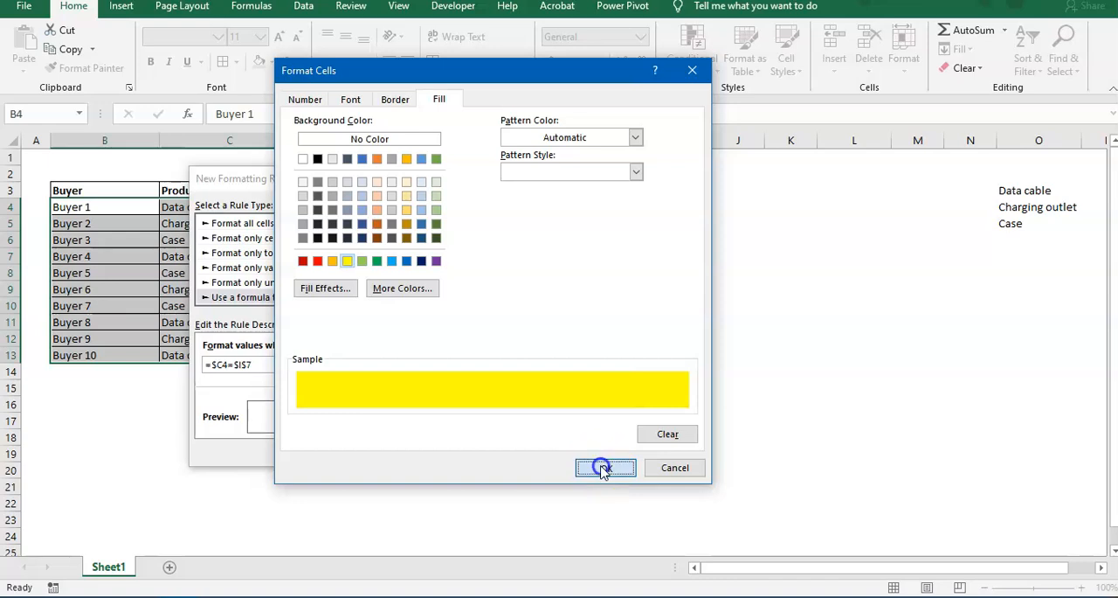
pyautogui.click(387, 450)
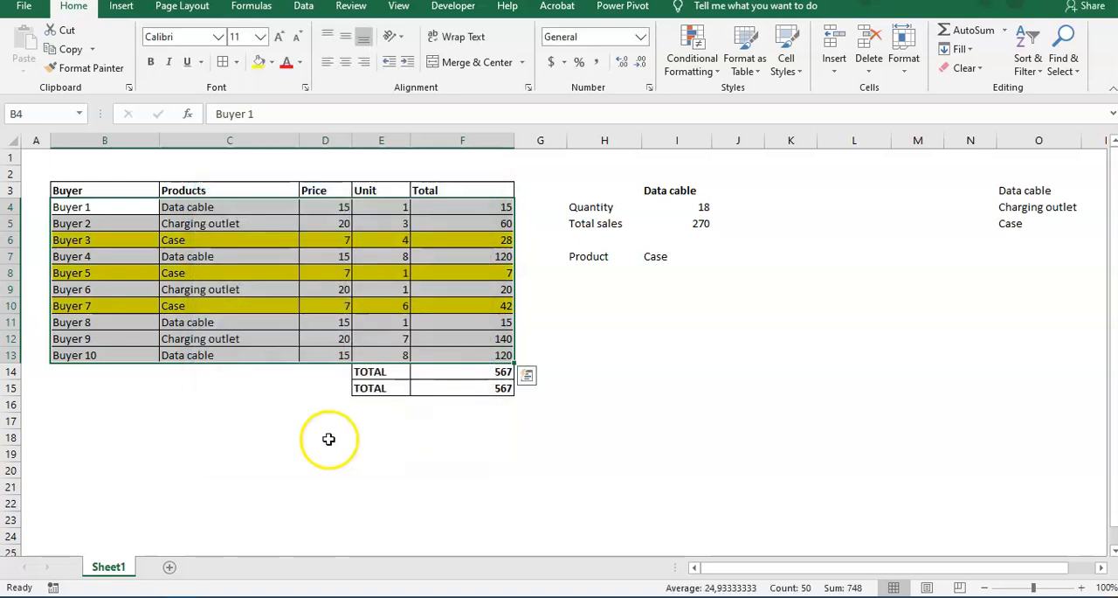
pyautogui.click(323, 436)
pyautogui.click(174, 337)
pyautogui.click(113, 241)
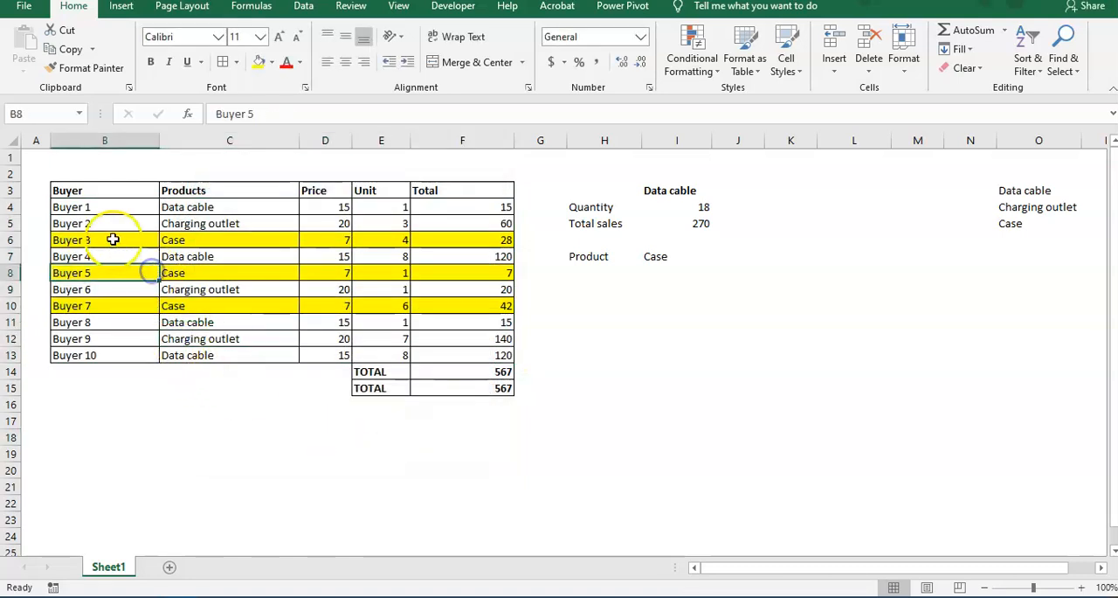
pyautogui.click(429, 241)
pyautogui.click(462, 290)
# Test the row highlighting by choosing Data cable and finally Charging outlet as the product in I7.
pyautogui.click(644, 255)
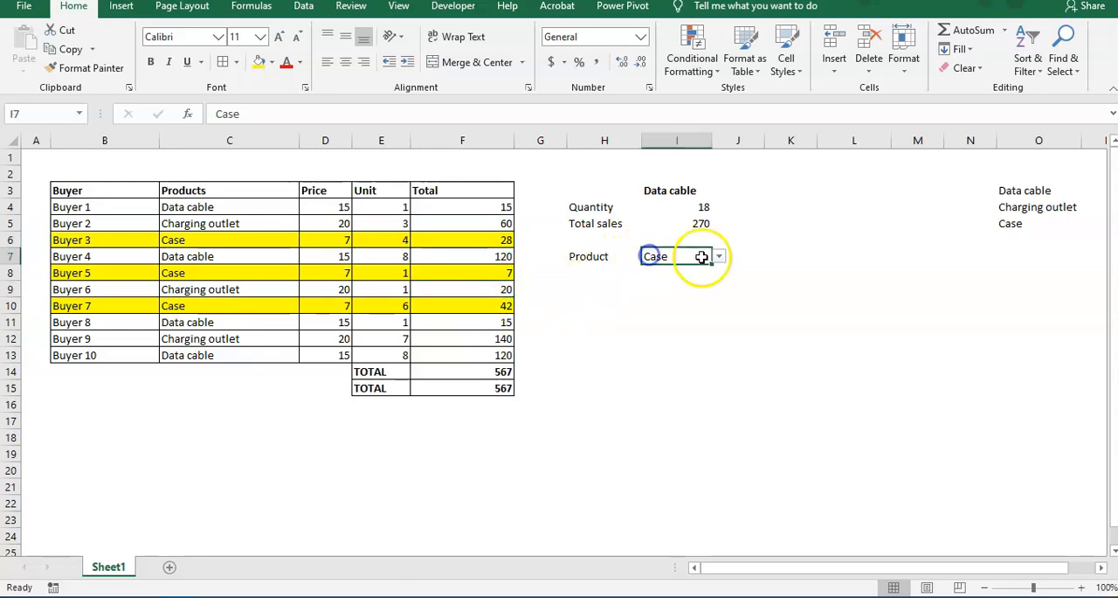
pyautogui.click(718, 257)
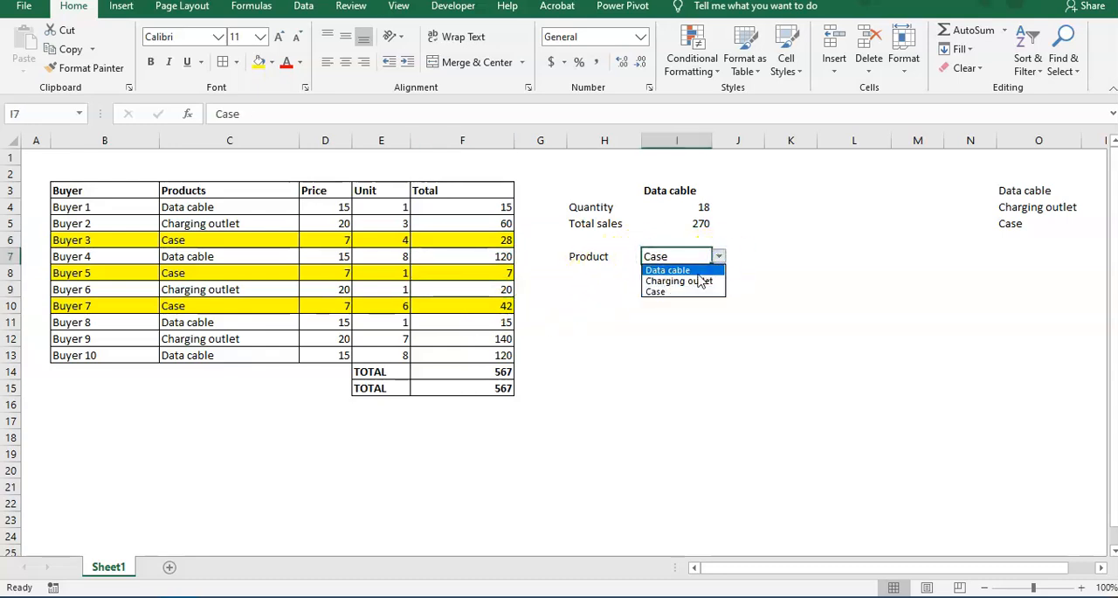
pyautogui.click(694, 271)
pyautogui.click(111, 271)
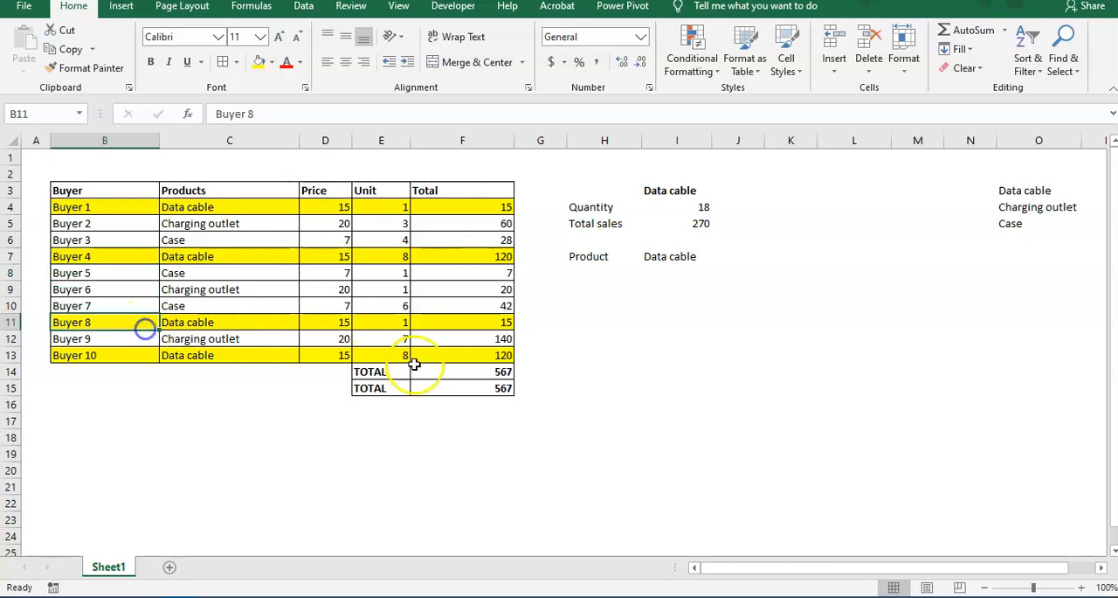
pyautogui.click(691, 255)
pyautogui.click(718, 256)
pyautogui.click(694, 280)
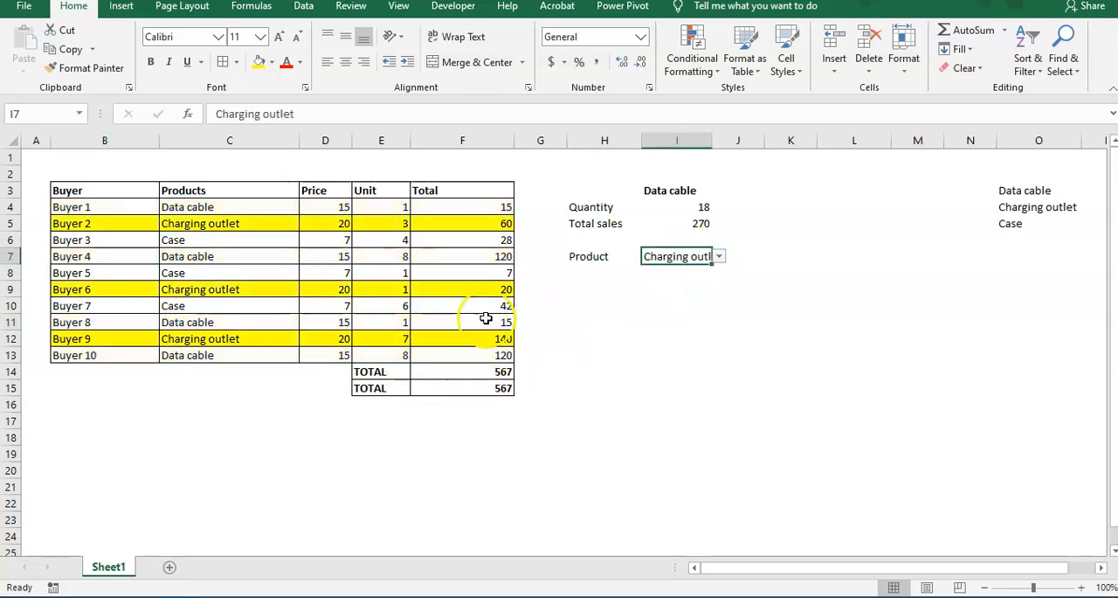
pyautogui.click(307, 337)
pyautogui.click(203, 371)
pyautogui.click(618, 385)
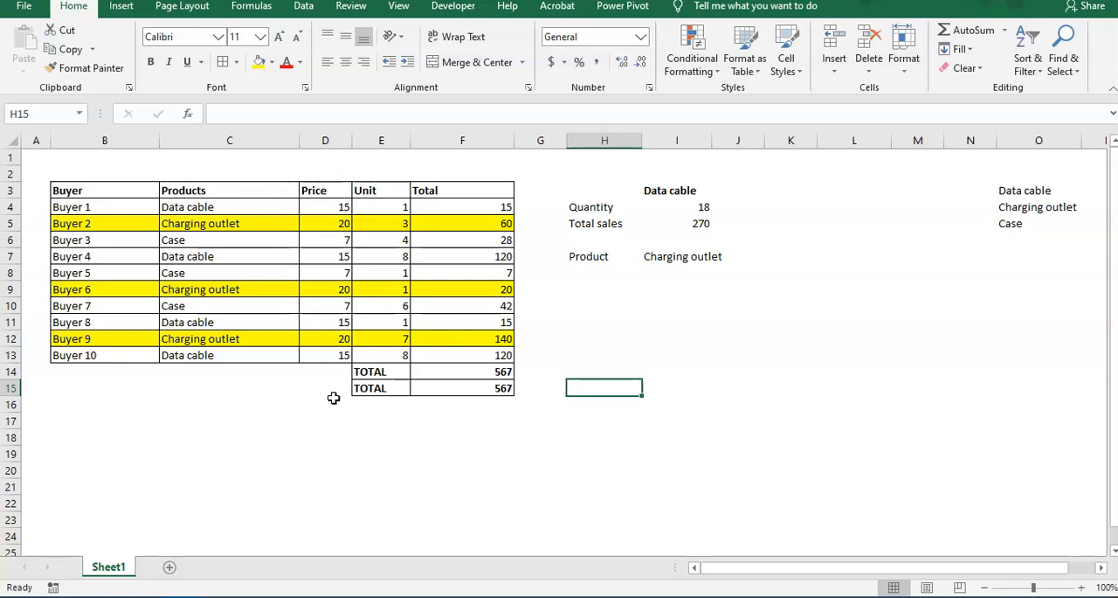
pyautogui.click(669, 257)
pyautogui.click(661, 352)
pyautogui.click(662, 262)
pyautogui.click(664, 318)
pyautogui.click(646, 425)
# Copy the TOTAL row in E15:F15 to E16:F16 and clear the pasted formula from F16.
pyautogui.moveTo(370, 388); pyautogui.dragTo(483, 395)
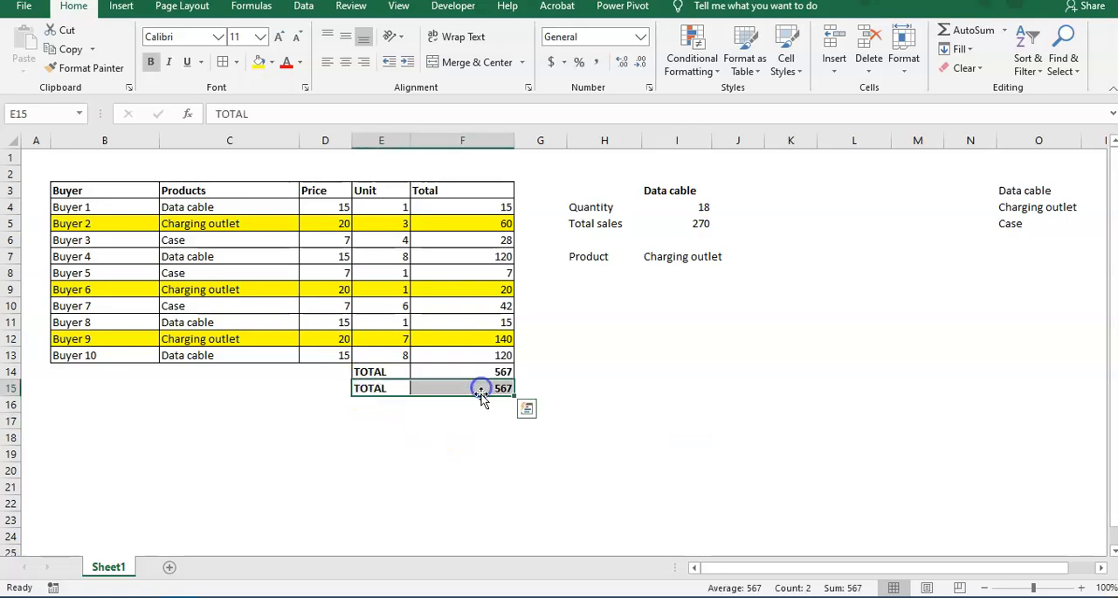
pyautogui.hotkey('ctrl', 'c')
pyautogui.click(379, 400)
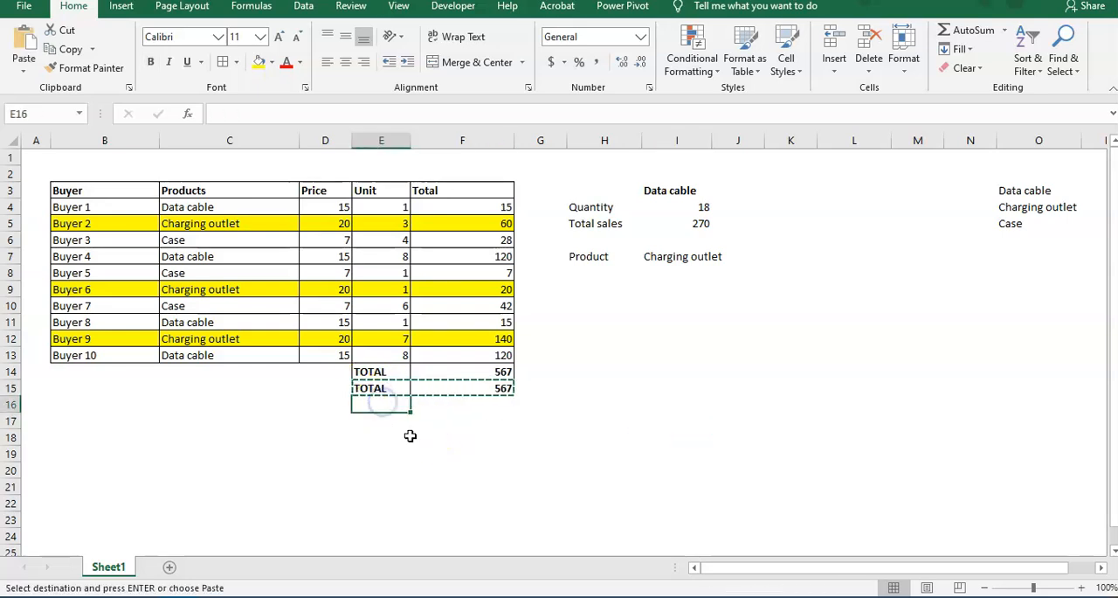
pyautogui.hotkey('ctrl', 'v')
pyautogui.click(453, 404)
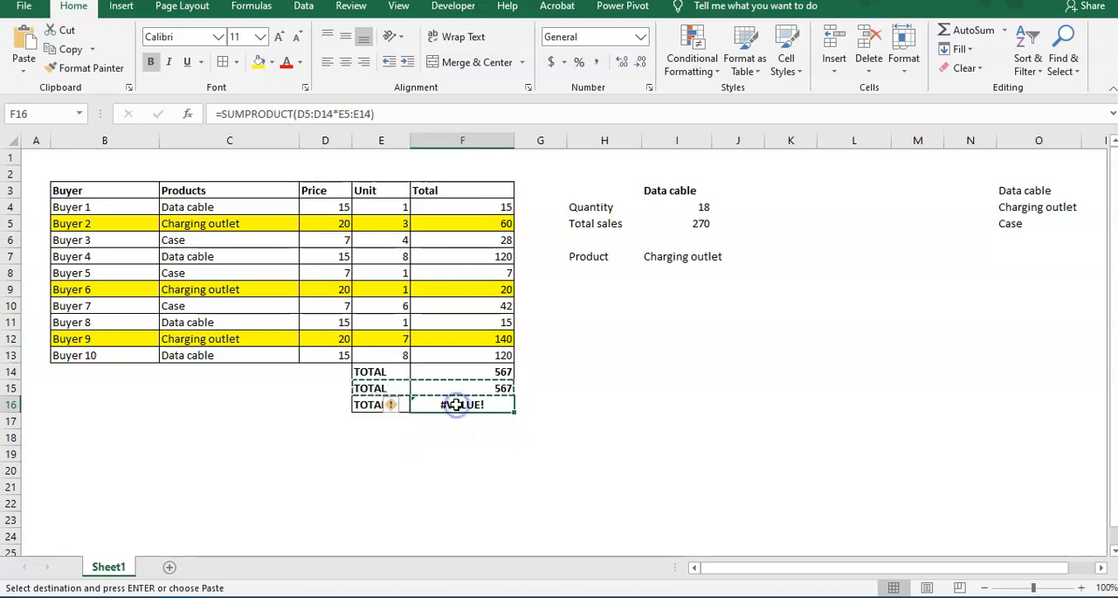
pyautogui.press('Delete')
pyautogui.press('Left')
pyautogui.press('Left')
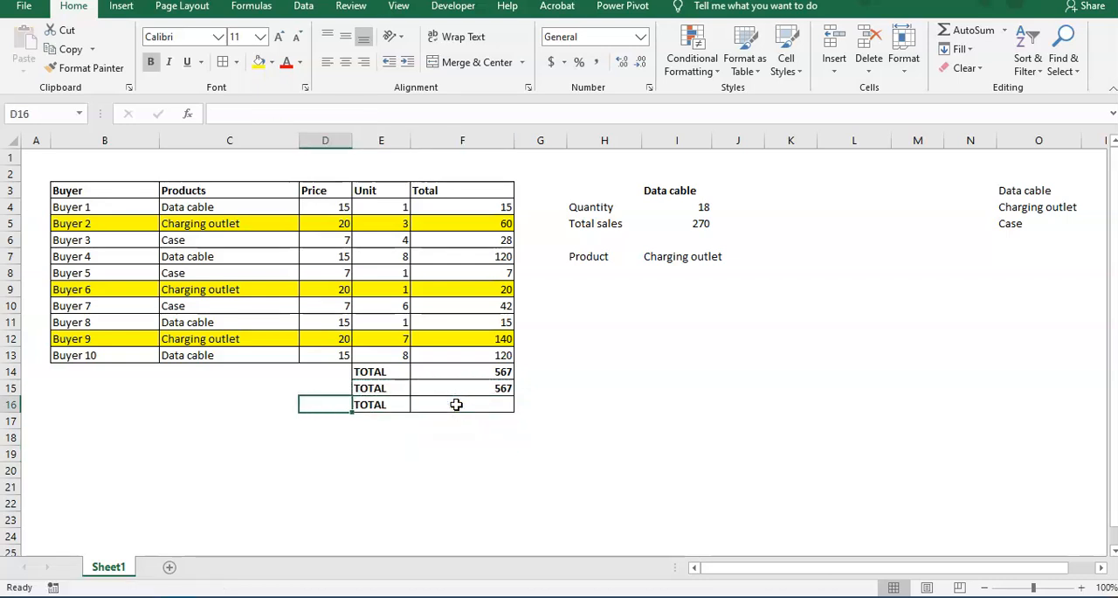
pyautogui.press('Right')
pyautogui.press('Right')
pyautogui.press('Up')
pyautogui.press('Up')
pyautogui.press('Up')
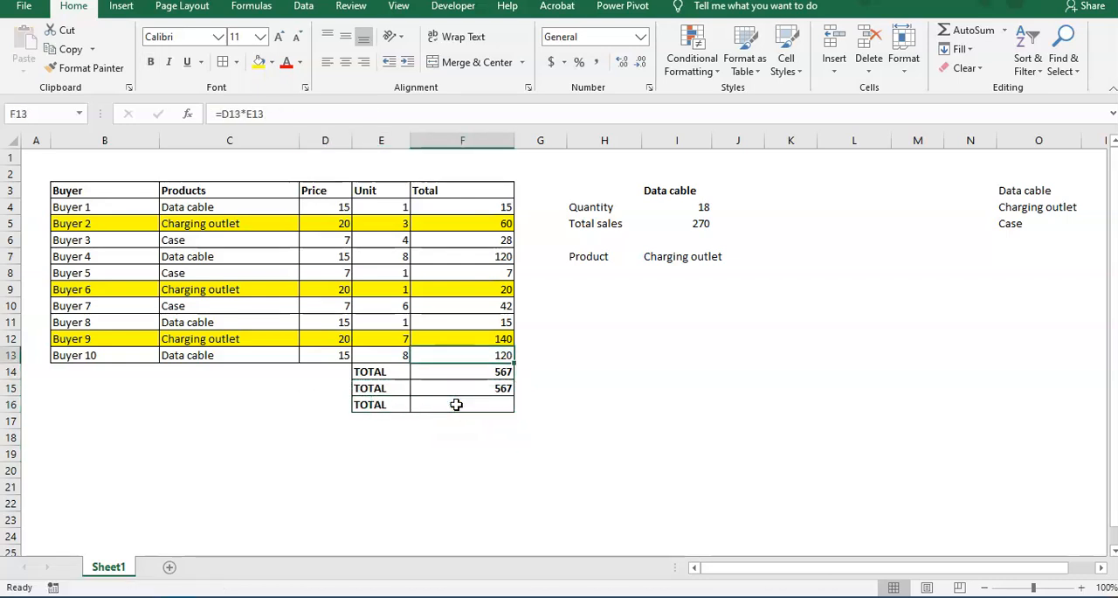
# Examine the Total values in F4:F13 and the formulas behind the TOTAL cells F14 and F15.
pyautogui.moveTo(477, 208); pyautogui.dragTo(486, 355)
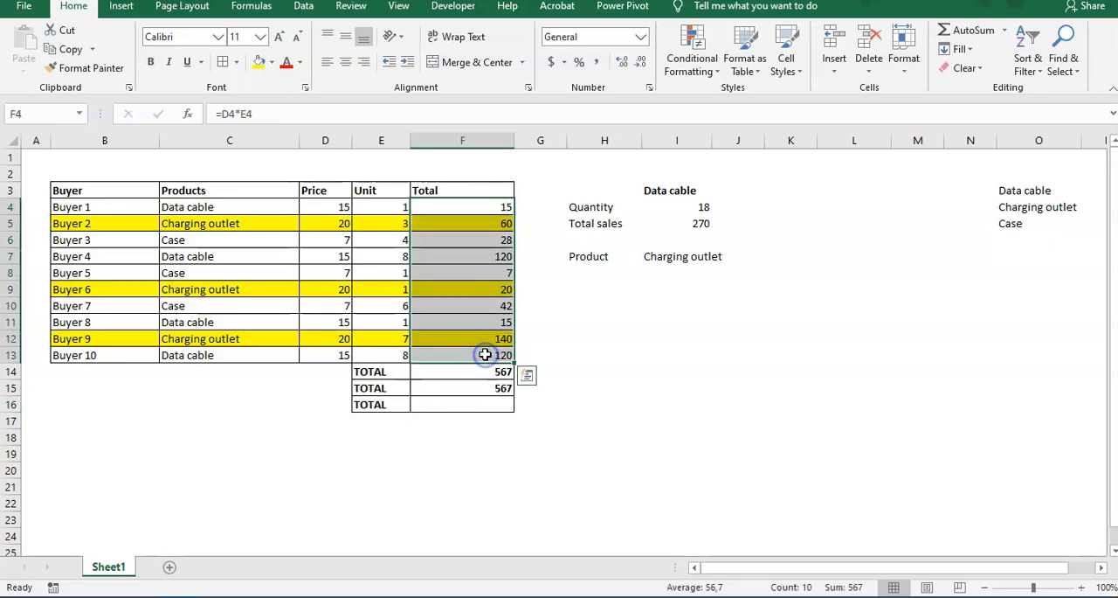
pyautogui.click(443, 372)
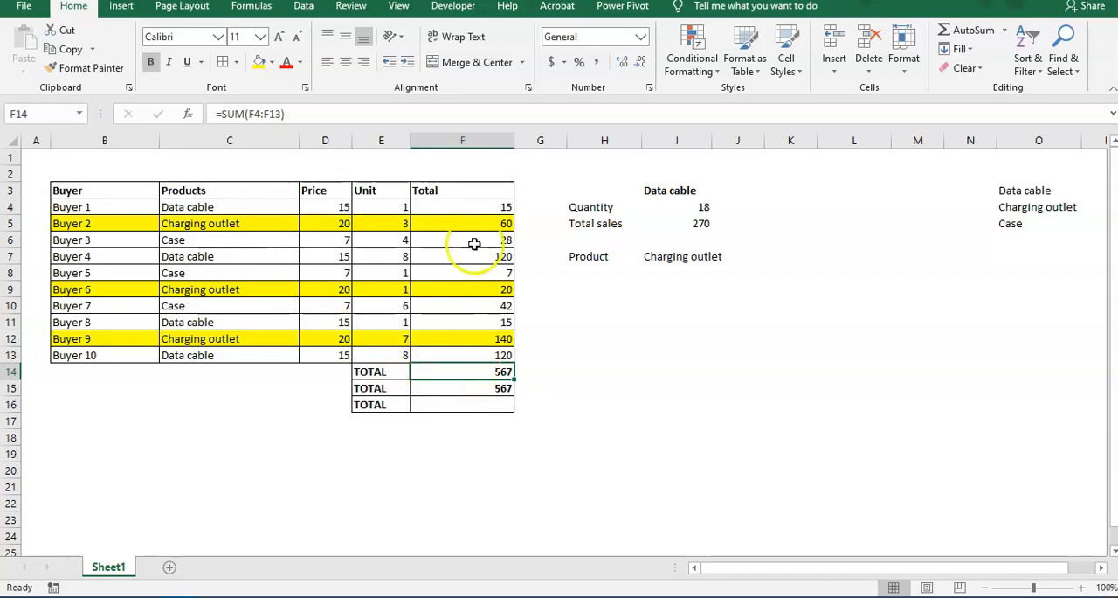
pyautogui.moveTo(476, 207); pyautogui.dragTo(475, 358)
pyautogui.click(475, 387)
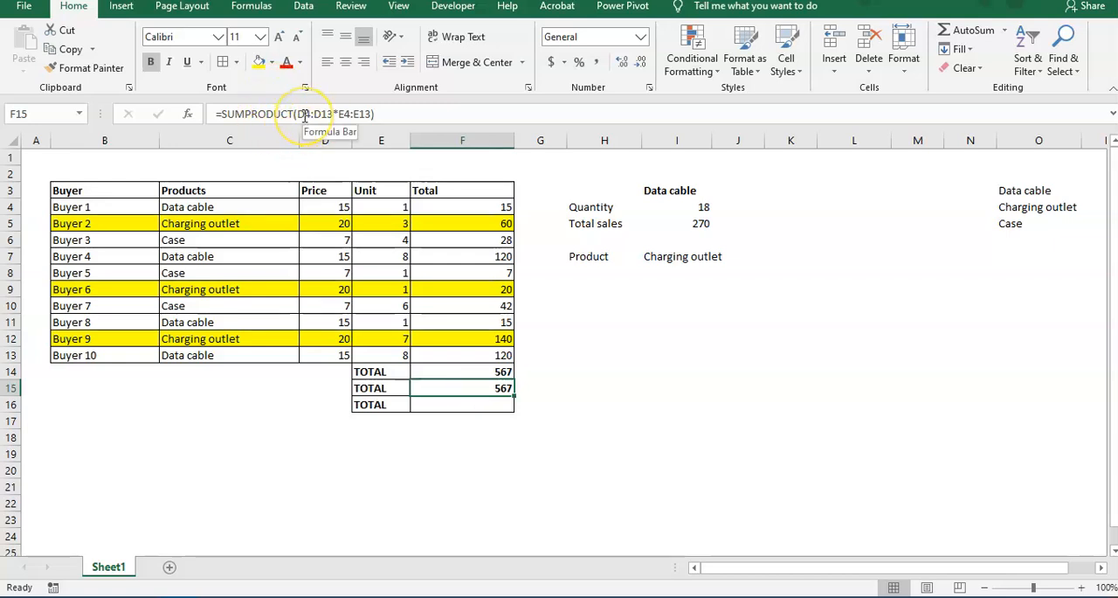
# Enter =SUBTOTAL(9;F4:F13) in F16, choosing function 9 - SUM and the Total values as the range.
pyautogui.click(445, 403)
pyautogui.write('=sub')
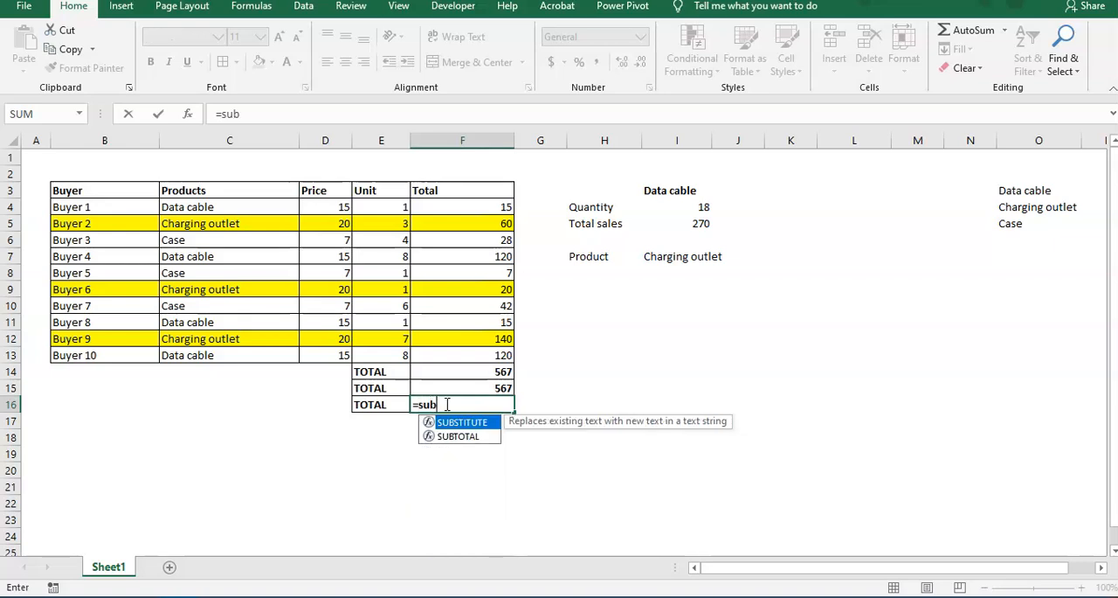
pyautogui.write('total(')
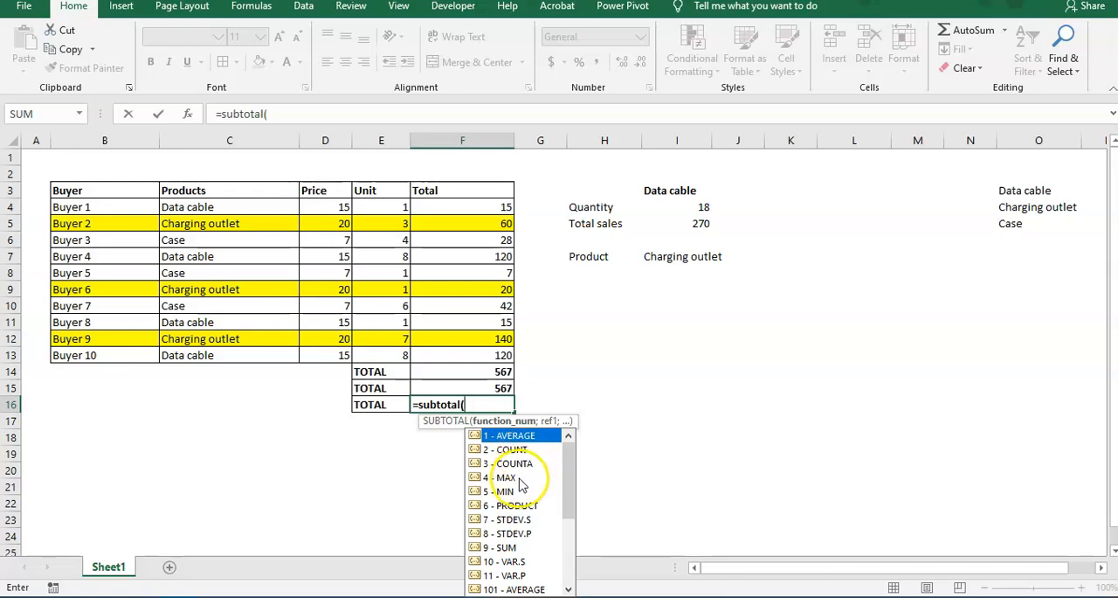
pyautogui.moveTo(566, 480); pyautogui.dragTo(566, 512)
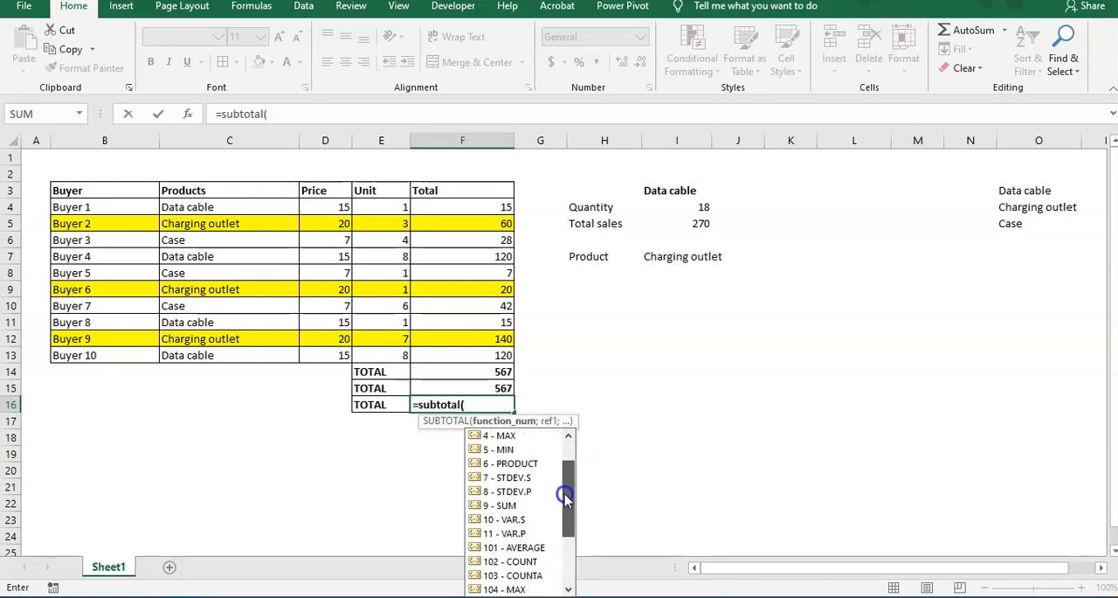
pyautogui.click(512, 510)
pyautogui.doubleClick(506, 507)
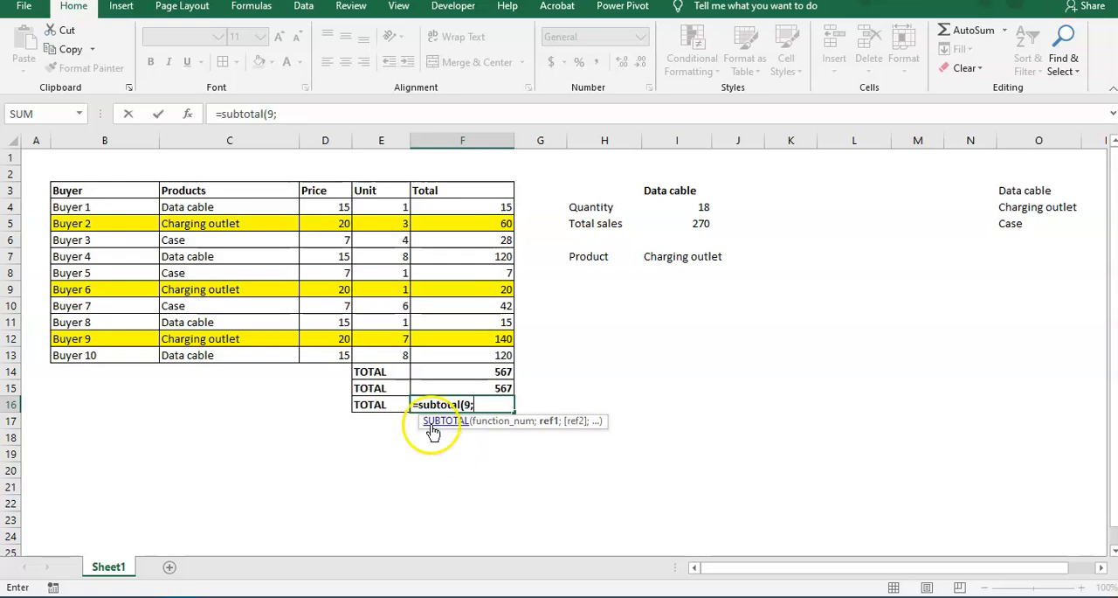
pyautogui.moveTo(445, 355); pyautogui.dragTo(458, 209)
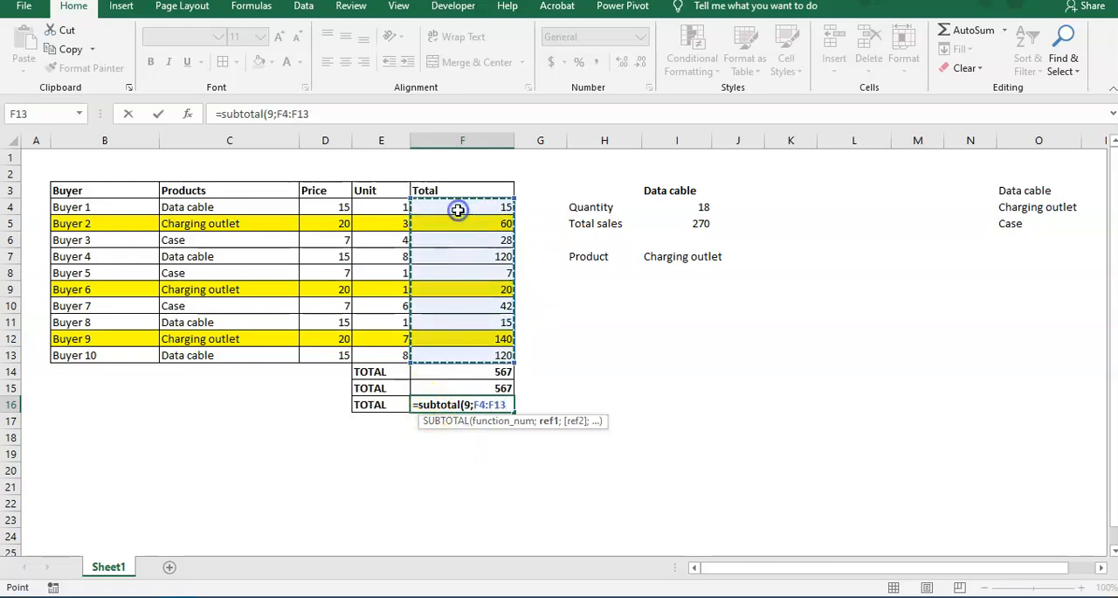
pyautogui.write(')')
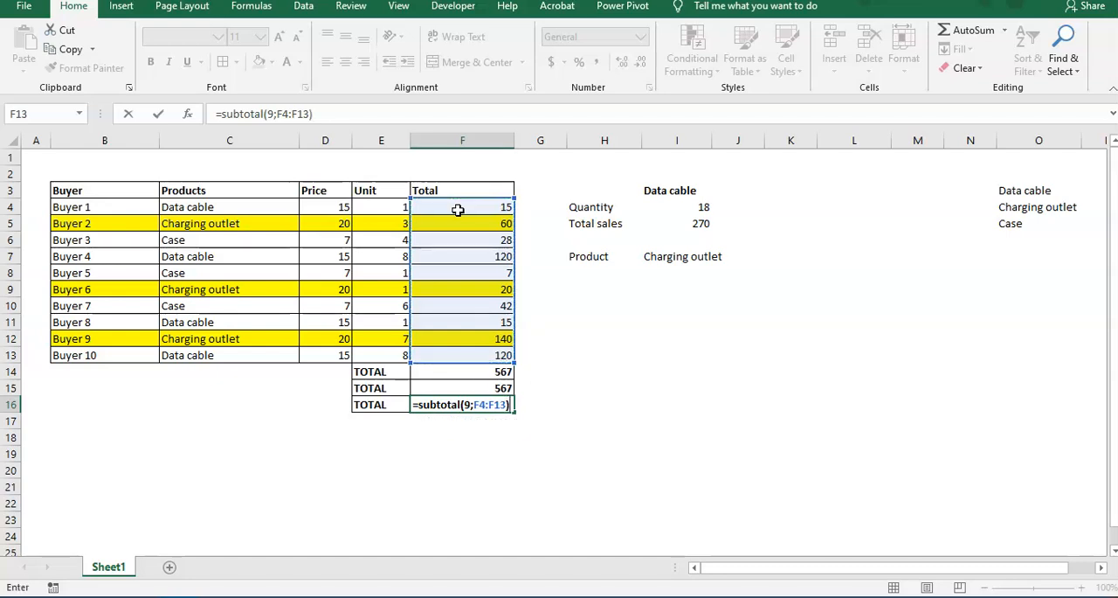
pyautogui.press('Return')
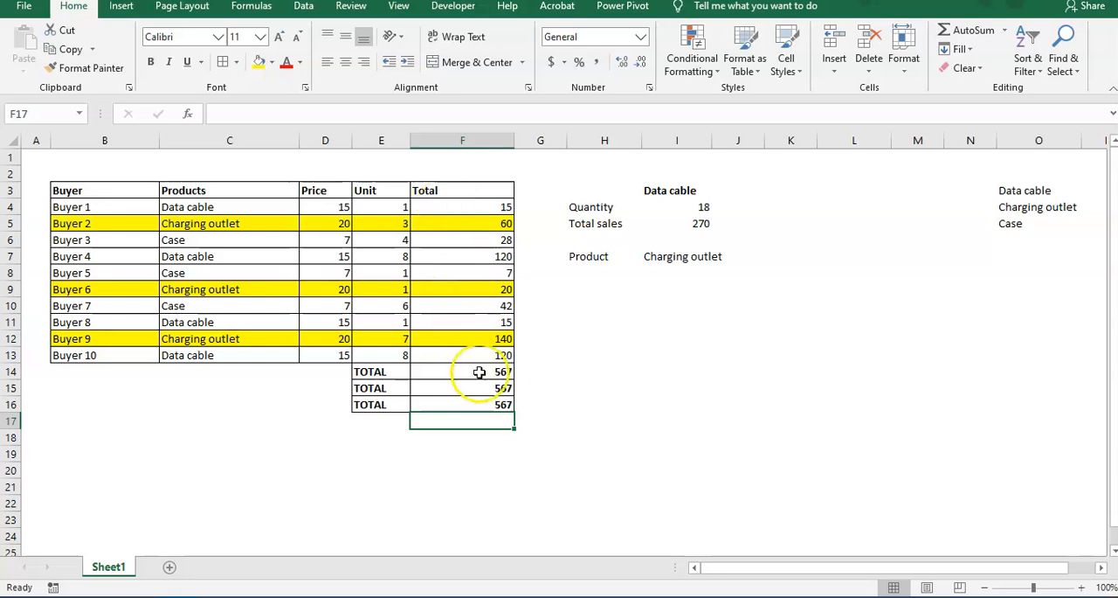
pyautogui.click(472, 405)
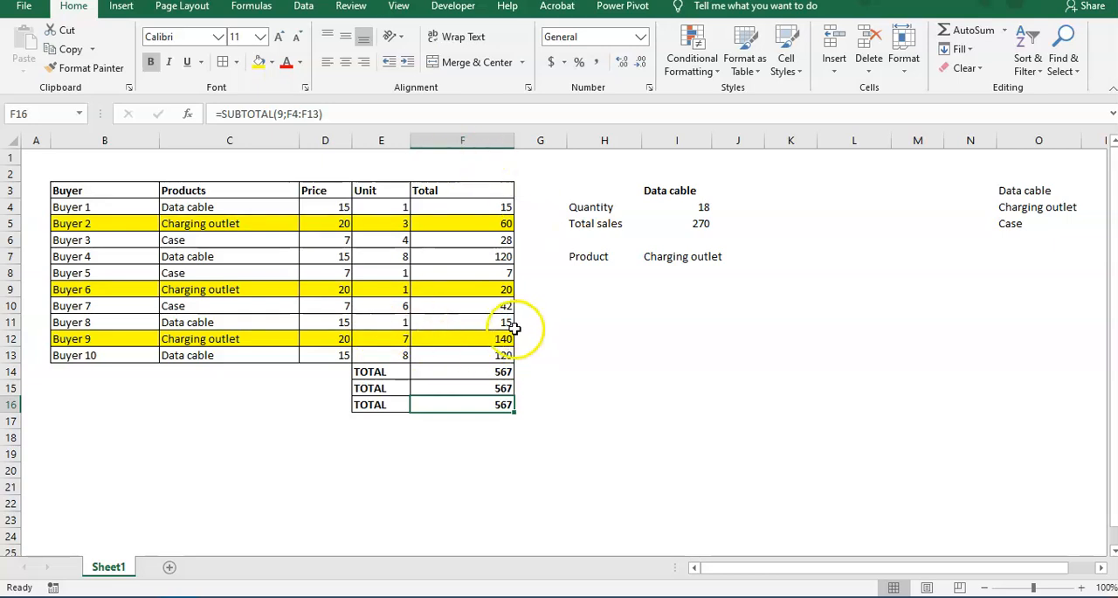
# Add filters to the header row of the buyer table in B3:F13.
pyautogui.click(444, 325)
pyautogui.click(459, 255)
pyautogui.moveTo(90, 190); pyautogui.dragTo(457, 356)
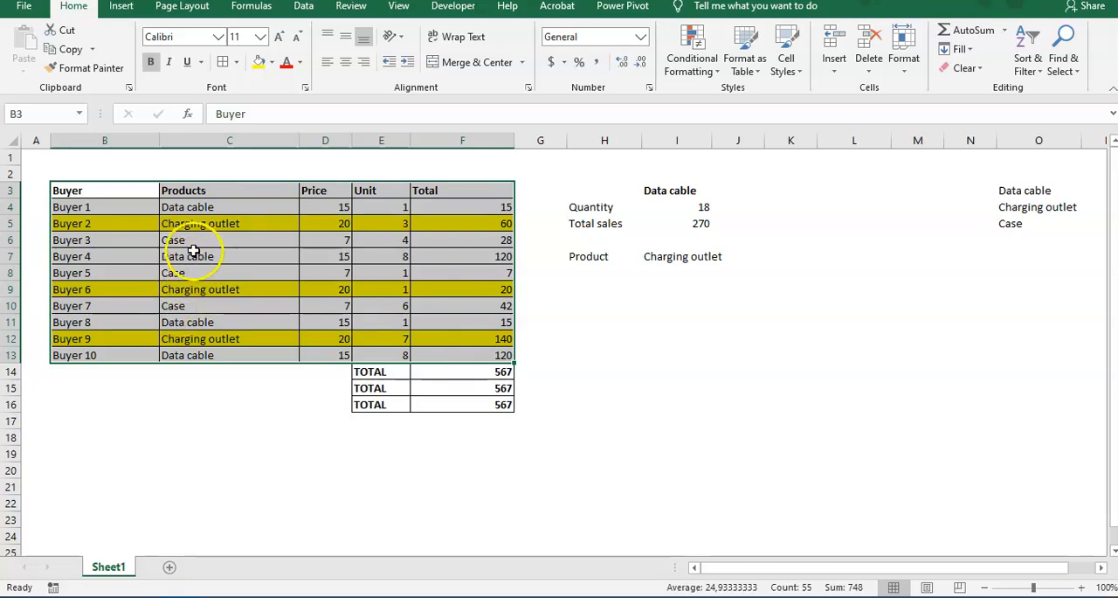
pyautogui.click(315, 10)
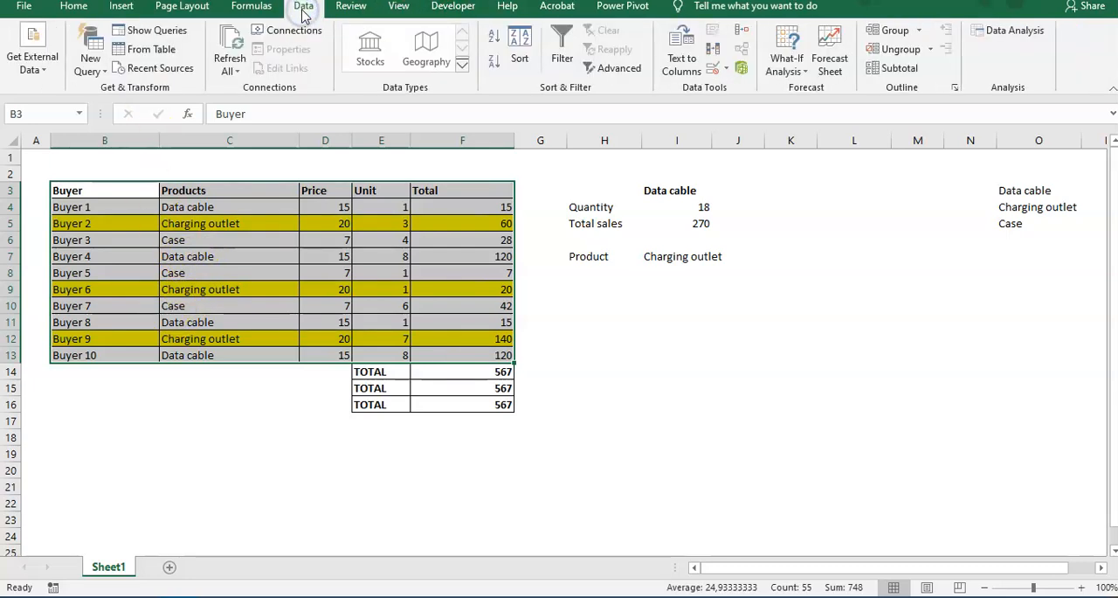
pyautogui.click(563, 46)
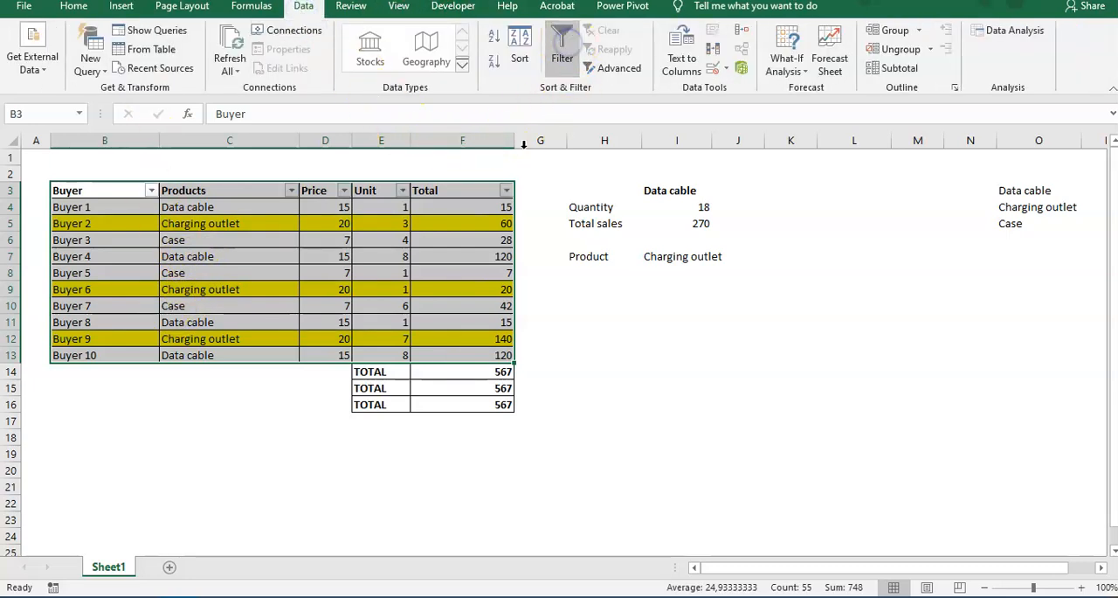
pyautogui.click(416, 302)
pyautogui.click(349, 272)
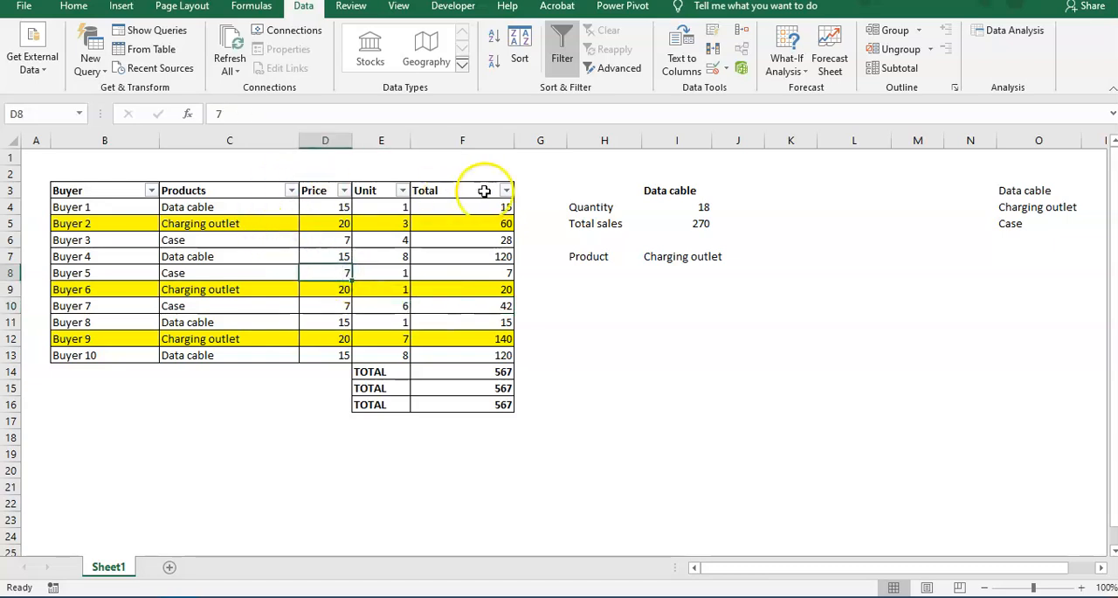
# Filter the Total column by the yellow cell color.
pyautogui.click(507, 191)
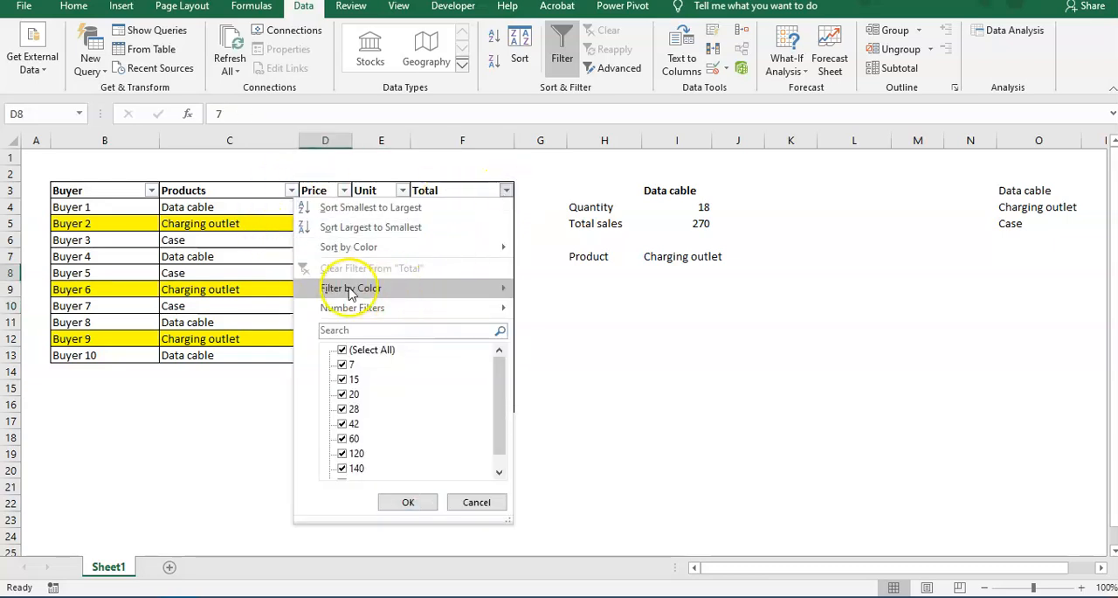
pyautogui.moveTo(358, 287)
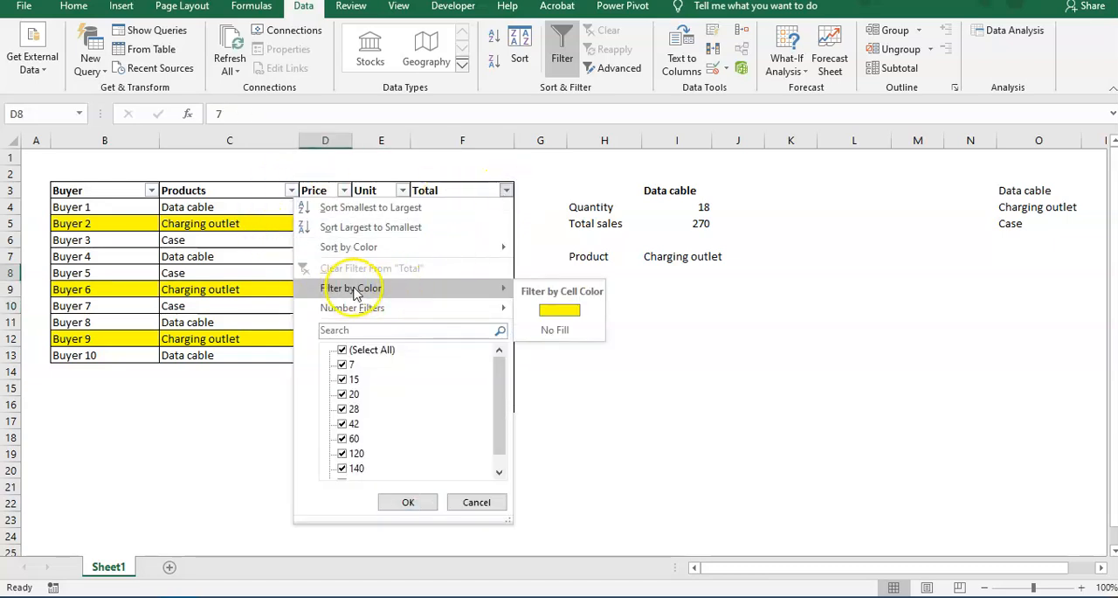
pyautogui.click(566, 311)
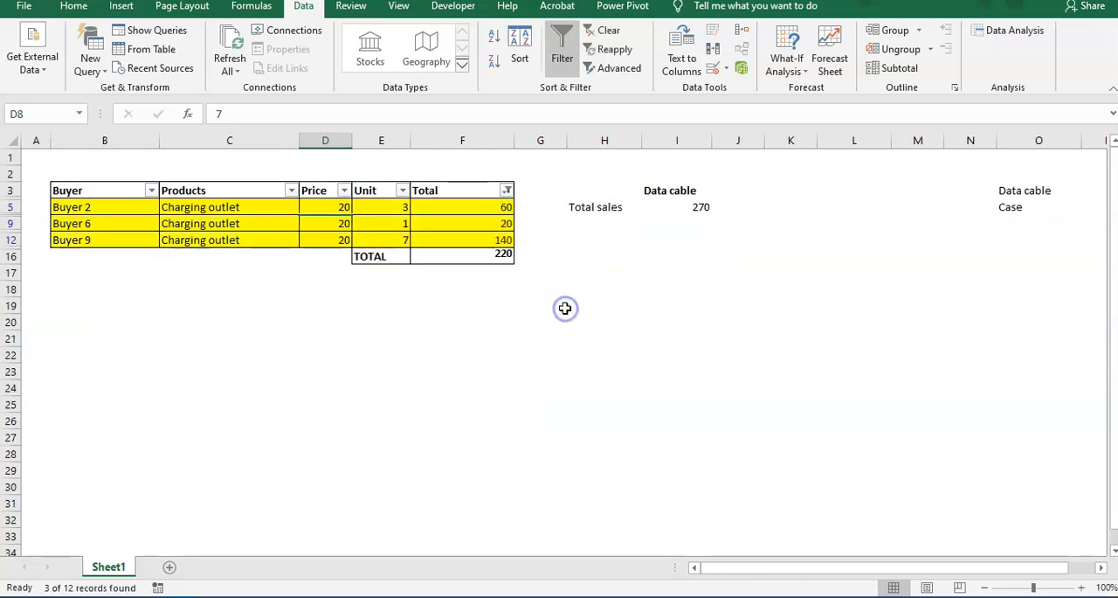
# Check the subtotal in F16 against the Total values of the filtered Charging outlet rows.
pyautogui.click(463, 301)
pyautogui.click(481, 256)
pyautogui.click(492, 222)
pyautogui.click(492, 206)
pyautogui.click(502, 256)
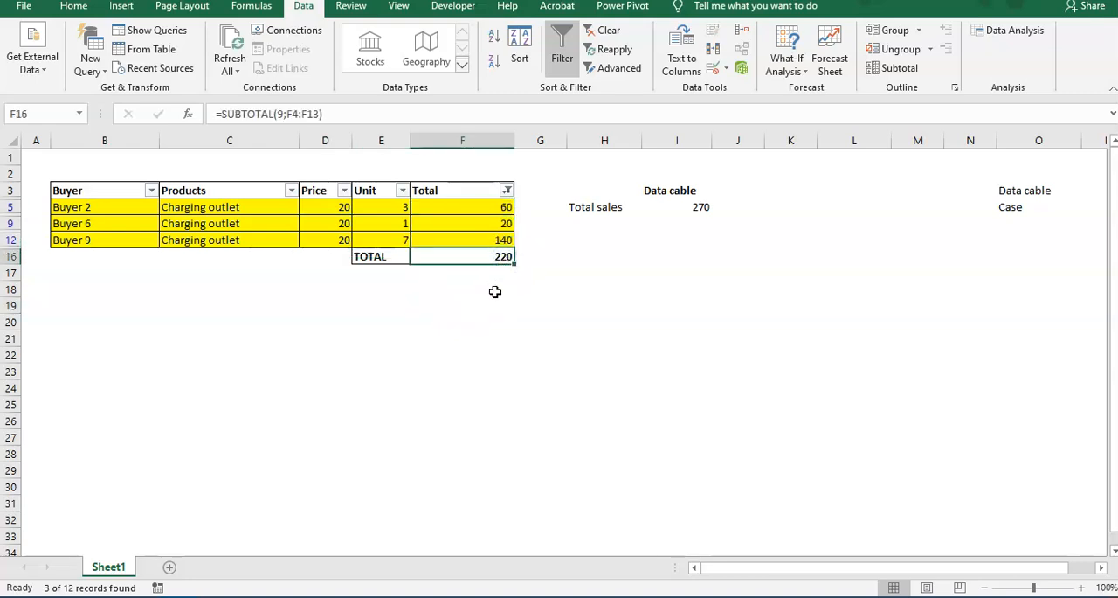
pyautogui.moveTo(77, 207); pyautogui.dragTo(445, 243)
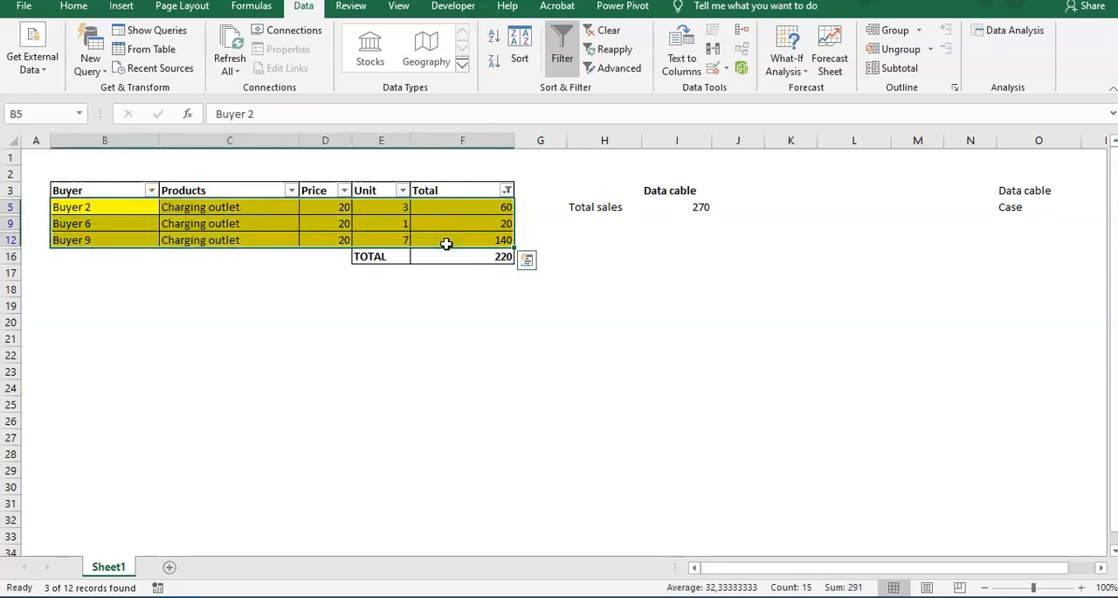
pyautogui.click(469, 289)
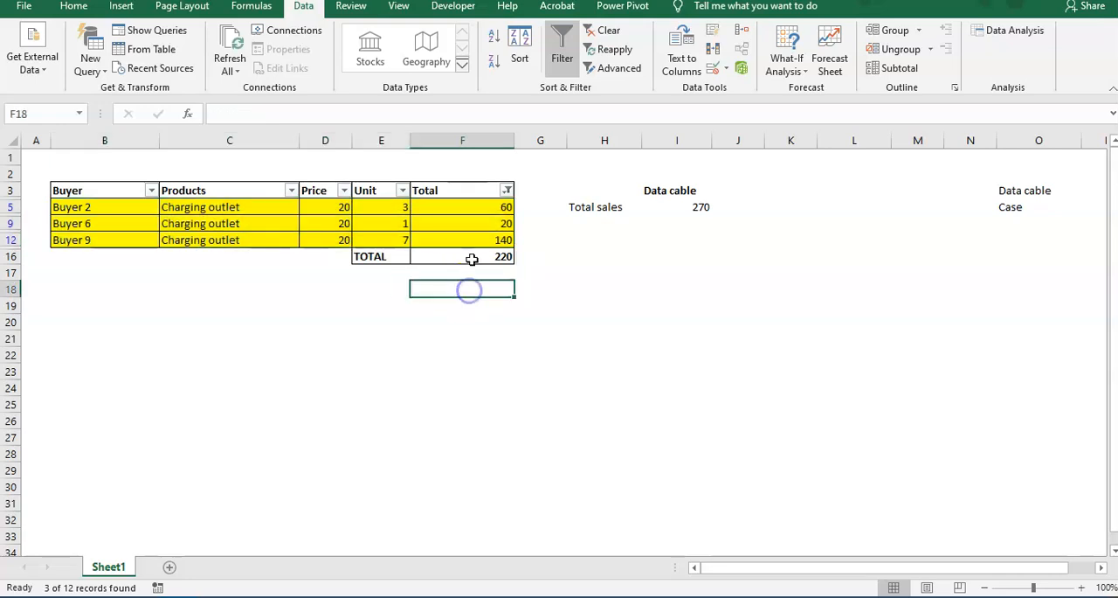
pyautogui.click(471, 257)
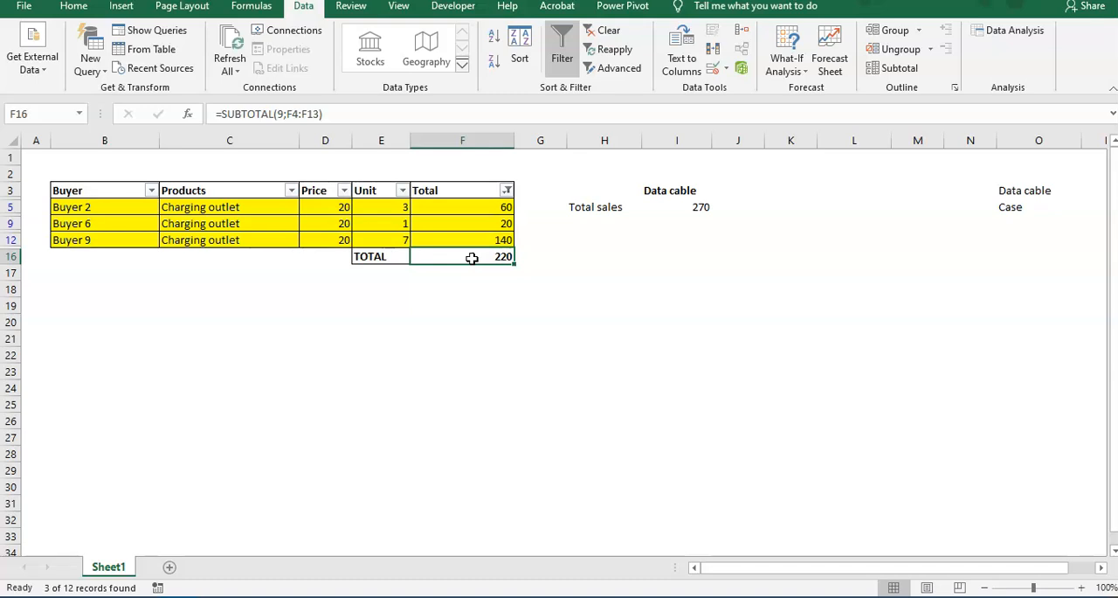
# Switch the Total column's color filter to No Fill and check the subtotal in F16.
pyautogui.click(506, 190)
pyautogui.moveTo(387, 290)
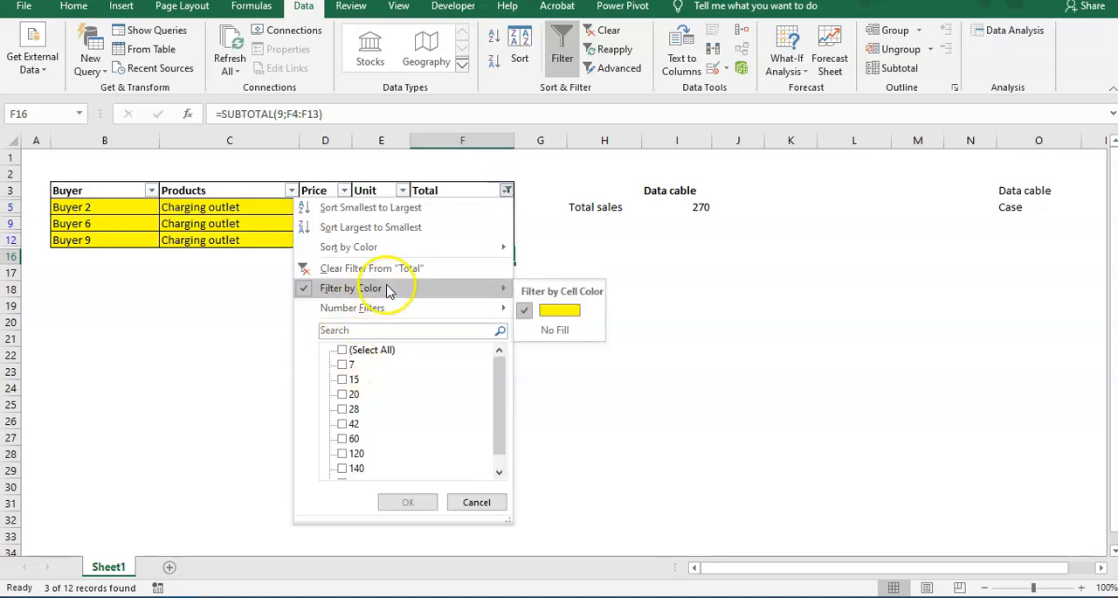
pyautogui.click(559, 329)
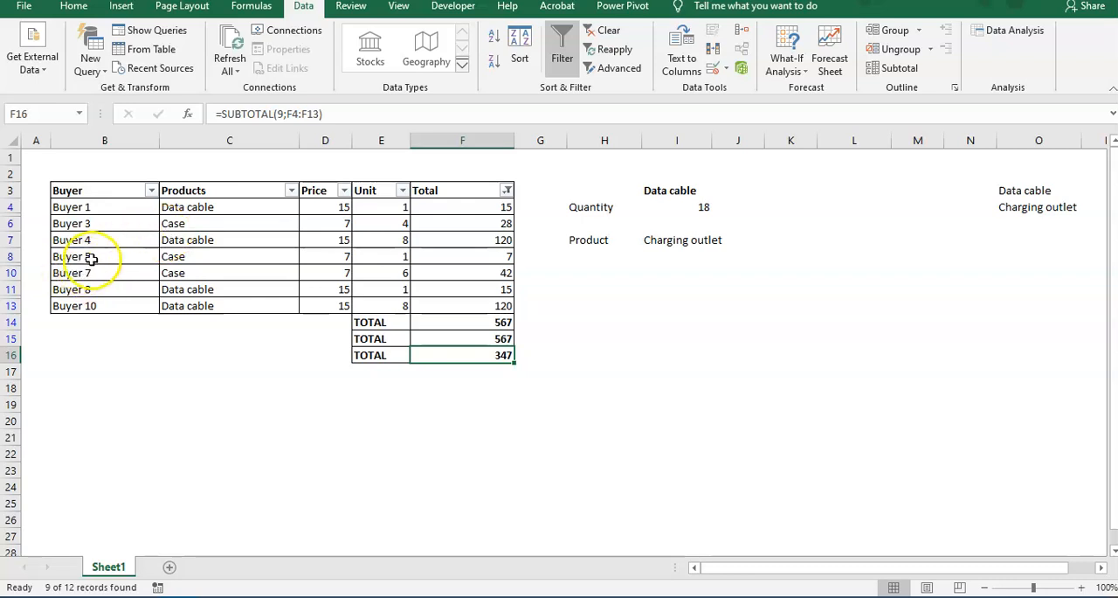
pyautogui.click(487, 379)
pyautogui.click(494, 355)
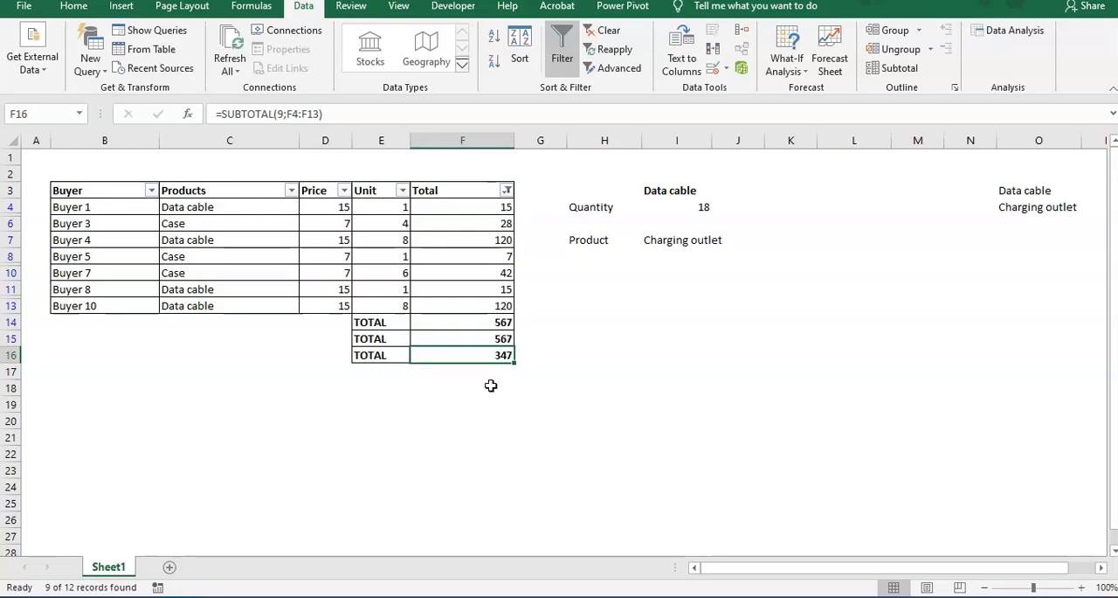
pyautogui.click(489, 383)
pyautogui.click(487, 432)
pyautogui.click(482, 386)
pyautogui.click(481, 370)
pyautogui.click(482, 403)
pyautogui.click(482, 382)
pyautogui.click(480, 368)
pyautogui.click(481, 387)
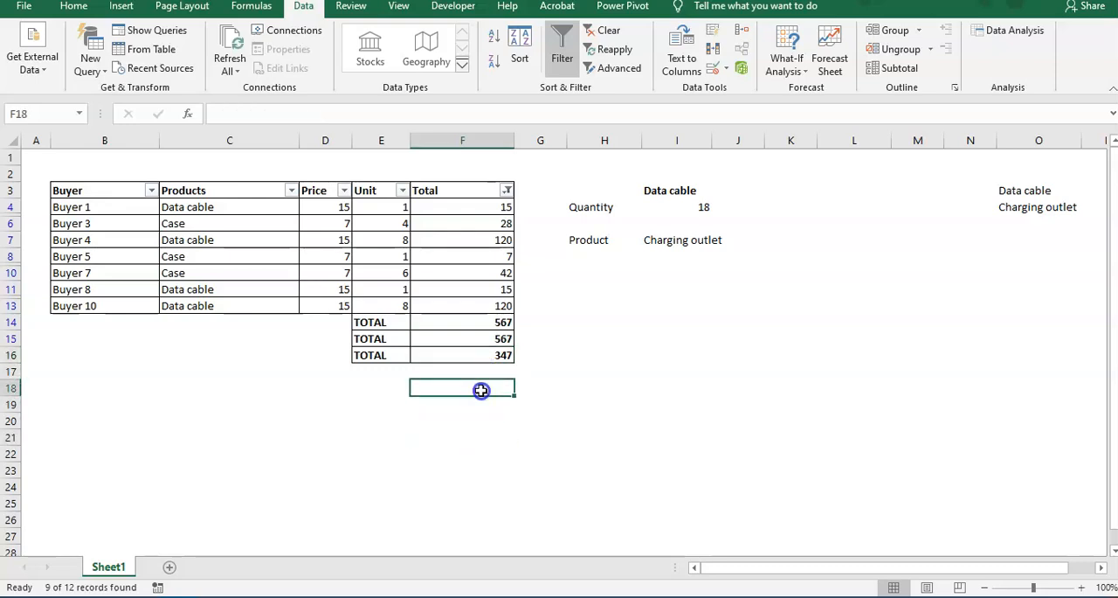
# Check the formula of the TOTAL in F15 and remove the filter from the buyer table.
pyautogui.click(470, 338)
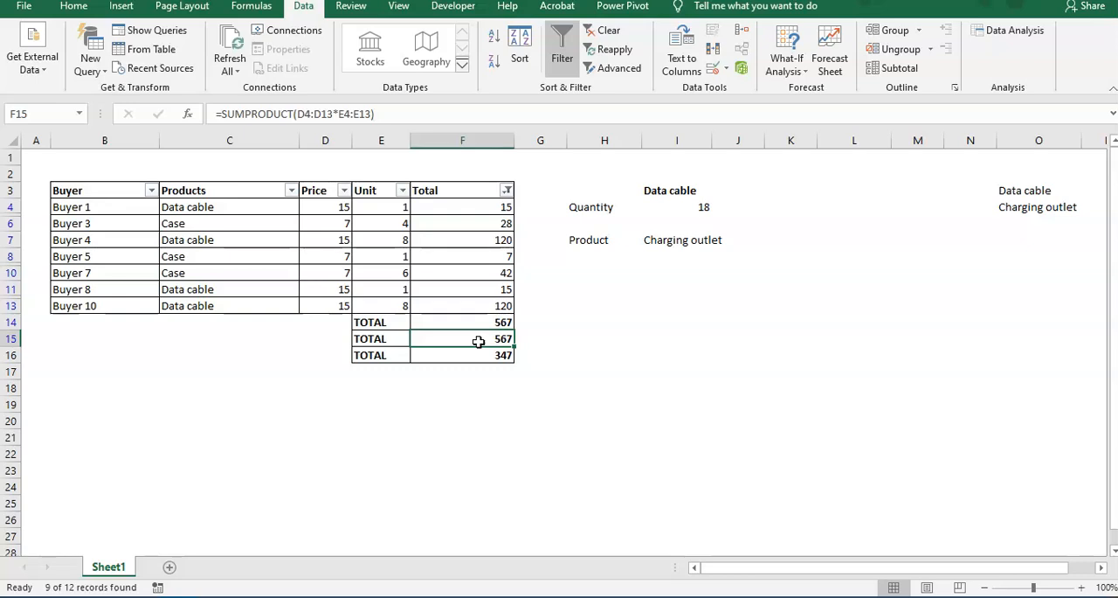
pyautogui.click(476, 402)
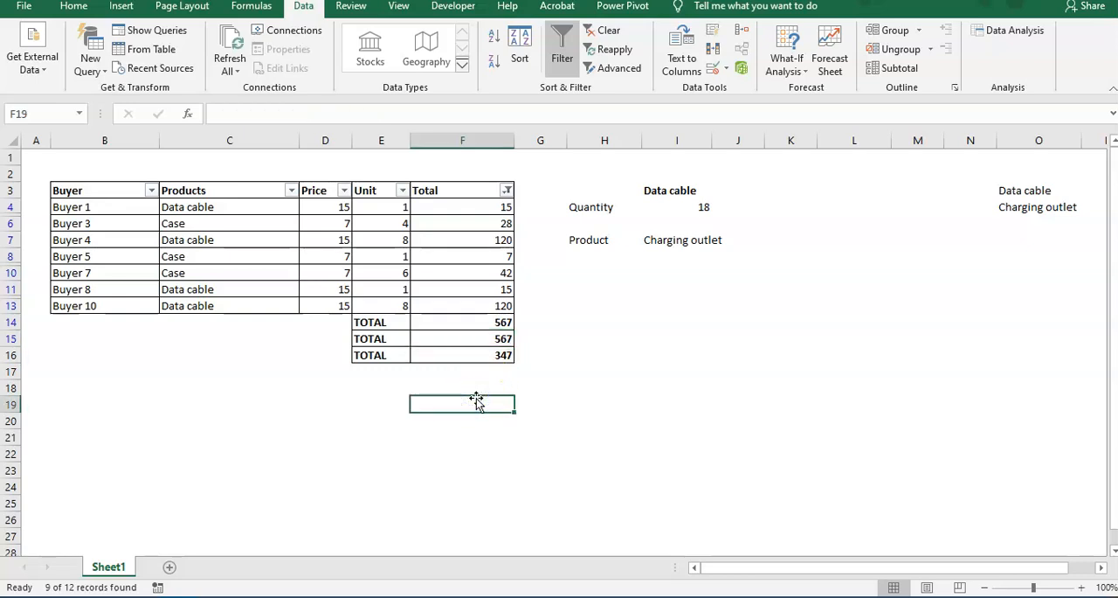
pyautogui.click(462, 386)
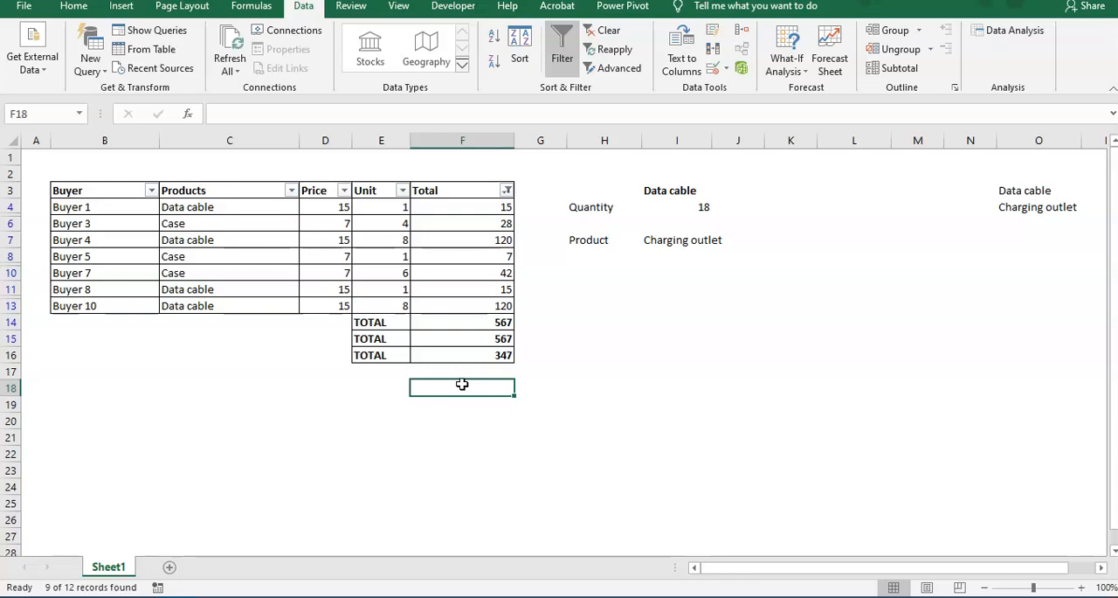
pyautogui.click(553, 51)
pyautogui.moveTo(79, 188); pyautogui.dragTo(470, 360)
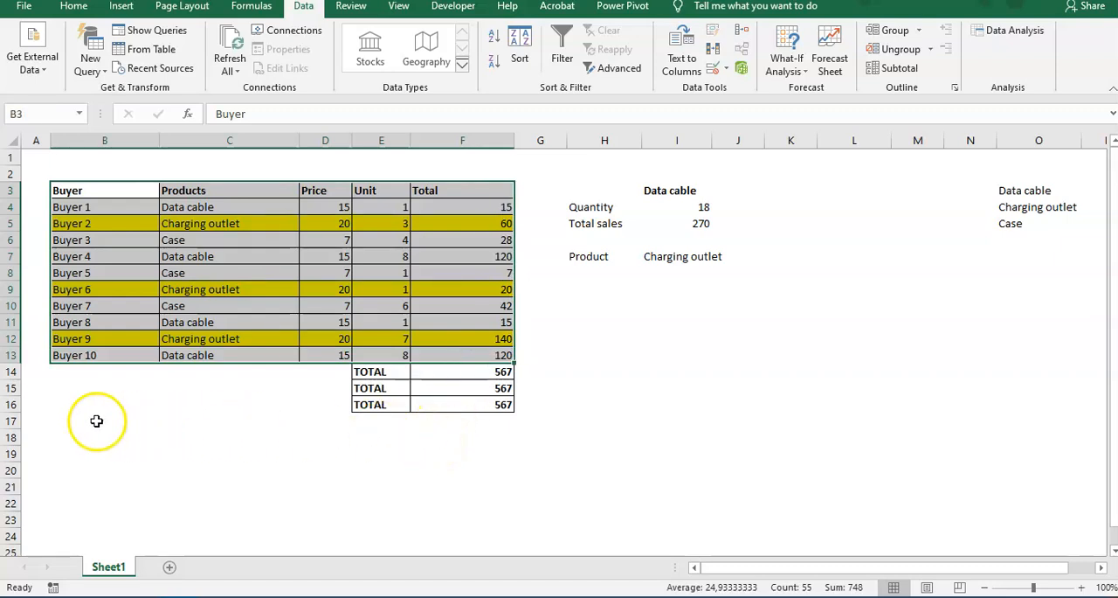
pyautogui.click(12, 420)
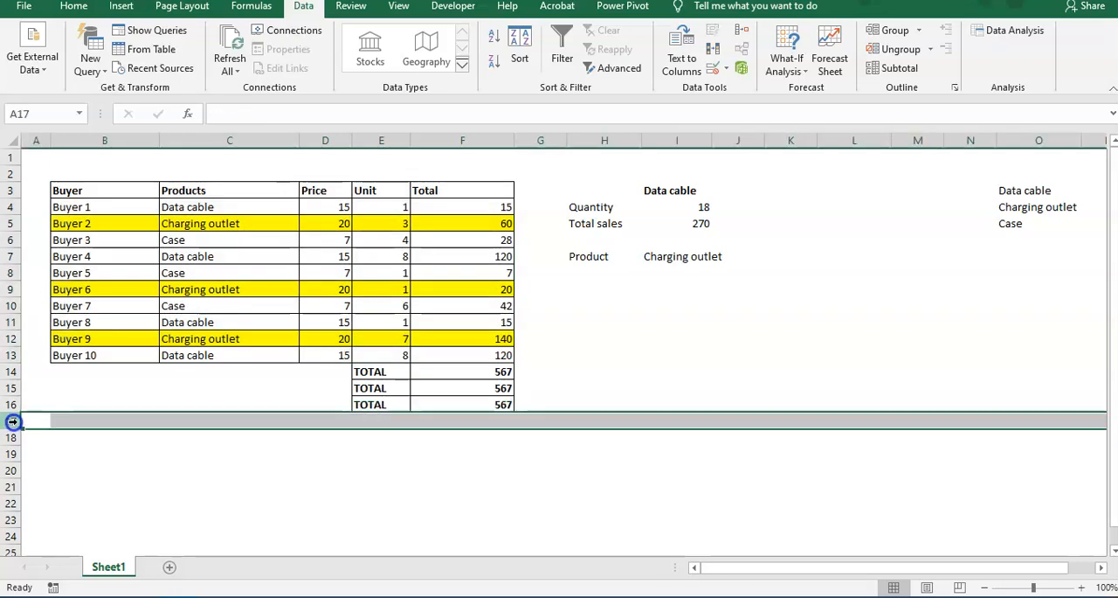
pyautogui.click(13, 404)
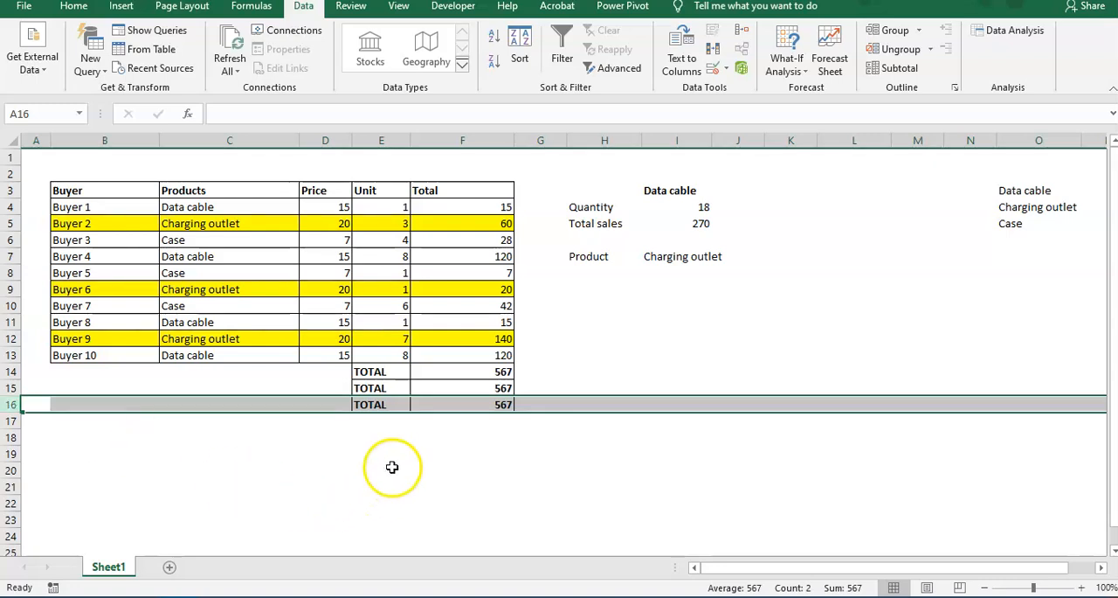
pyautogui.click(394, 438)
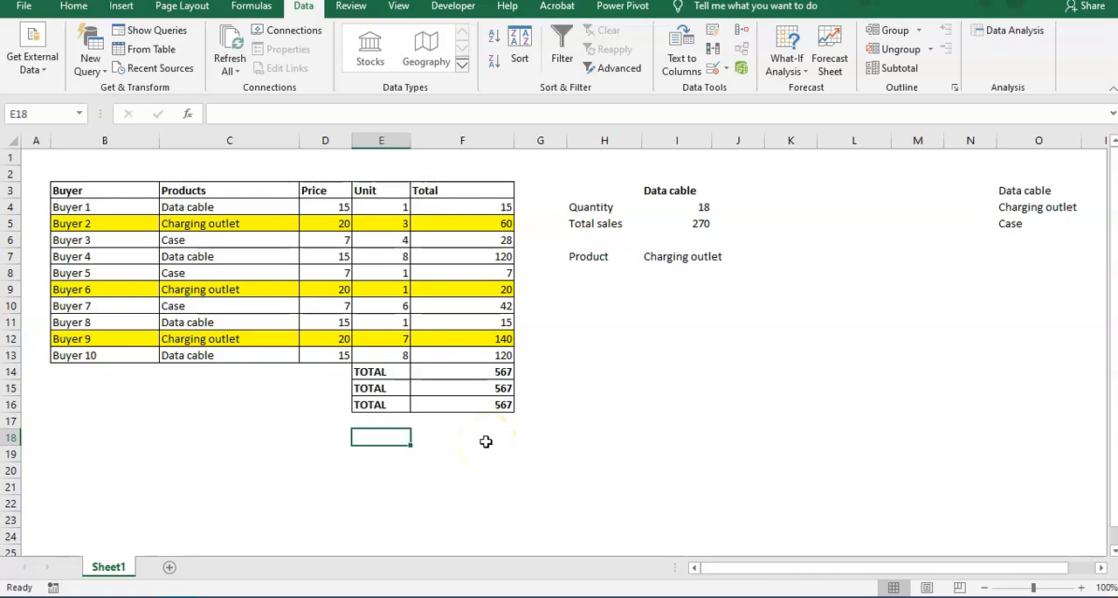